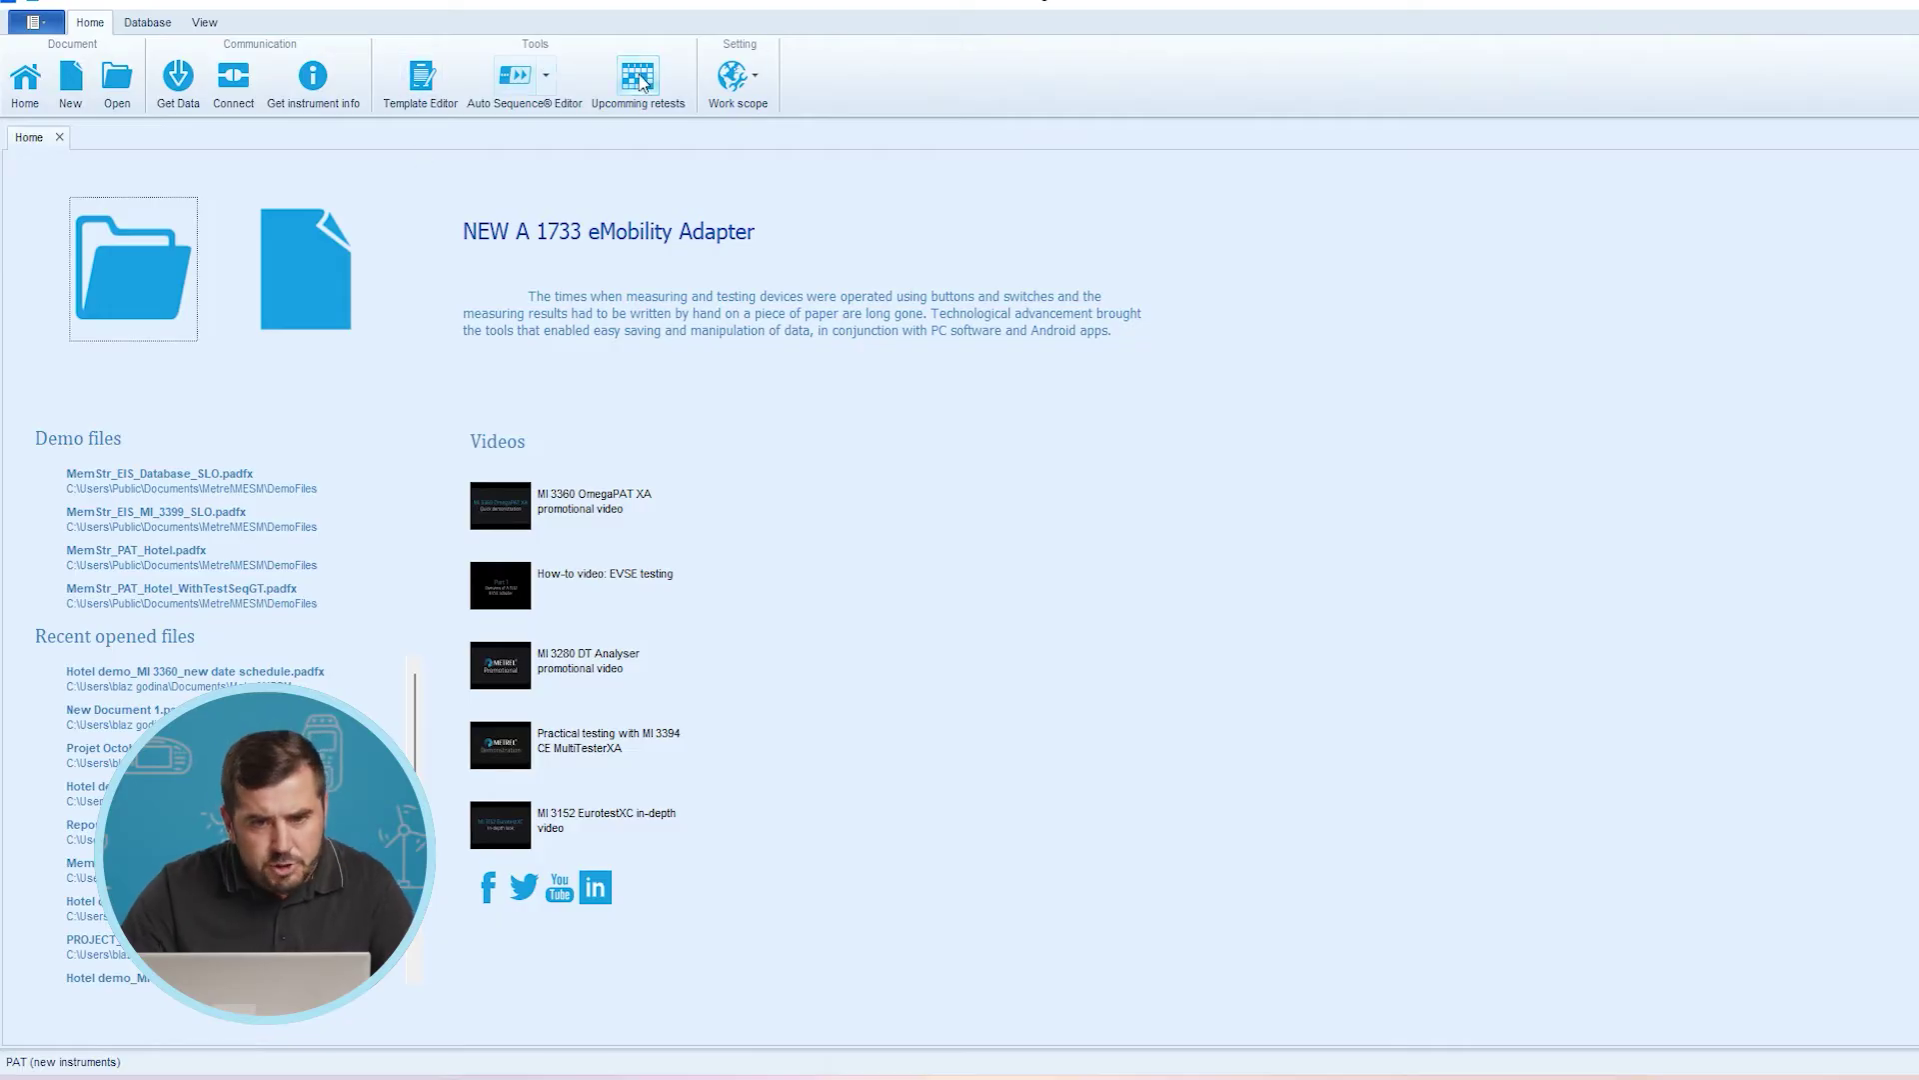
# Filter the Upcoming retests list from 01/10/2022 to 31/10/2022.
pyautogui.click(640, 74)
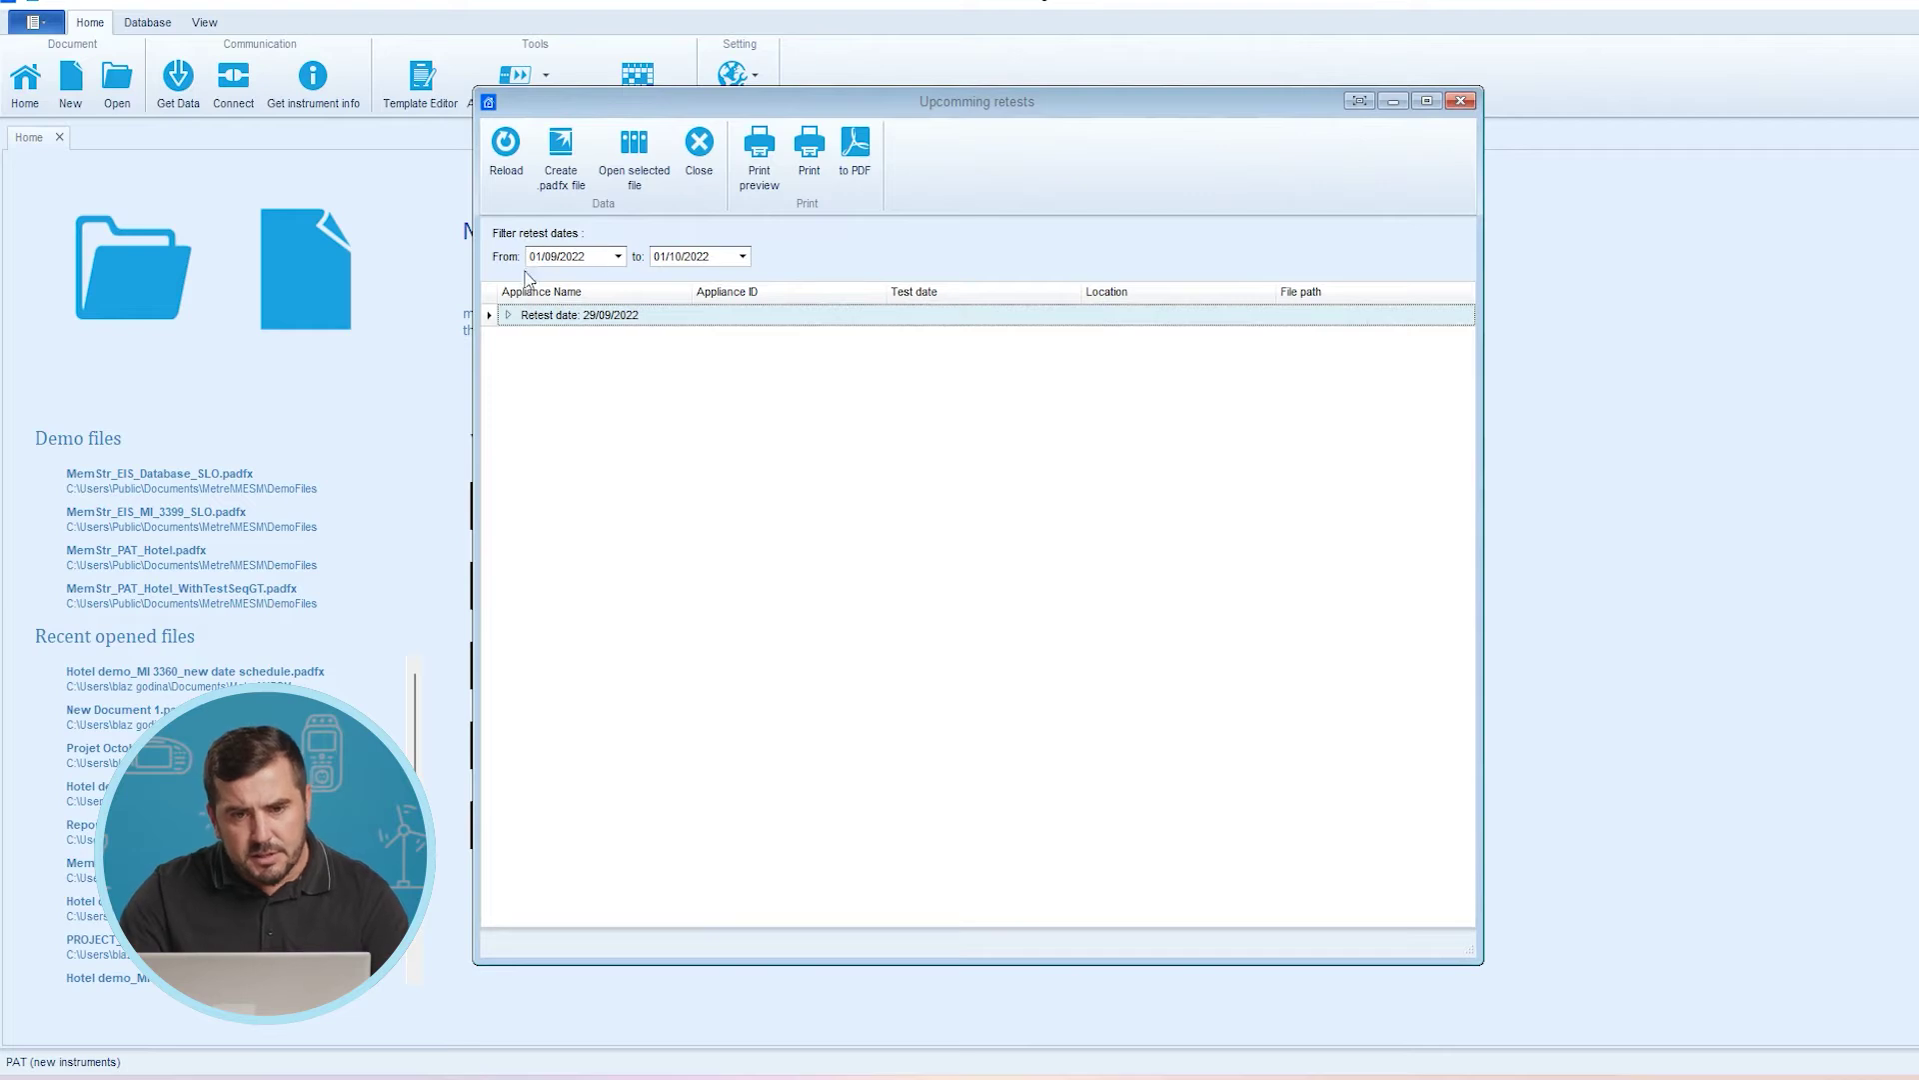
pyautogui.click(618, 257)
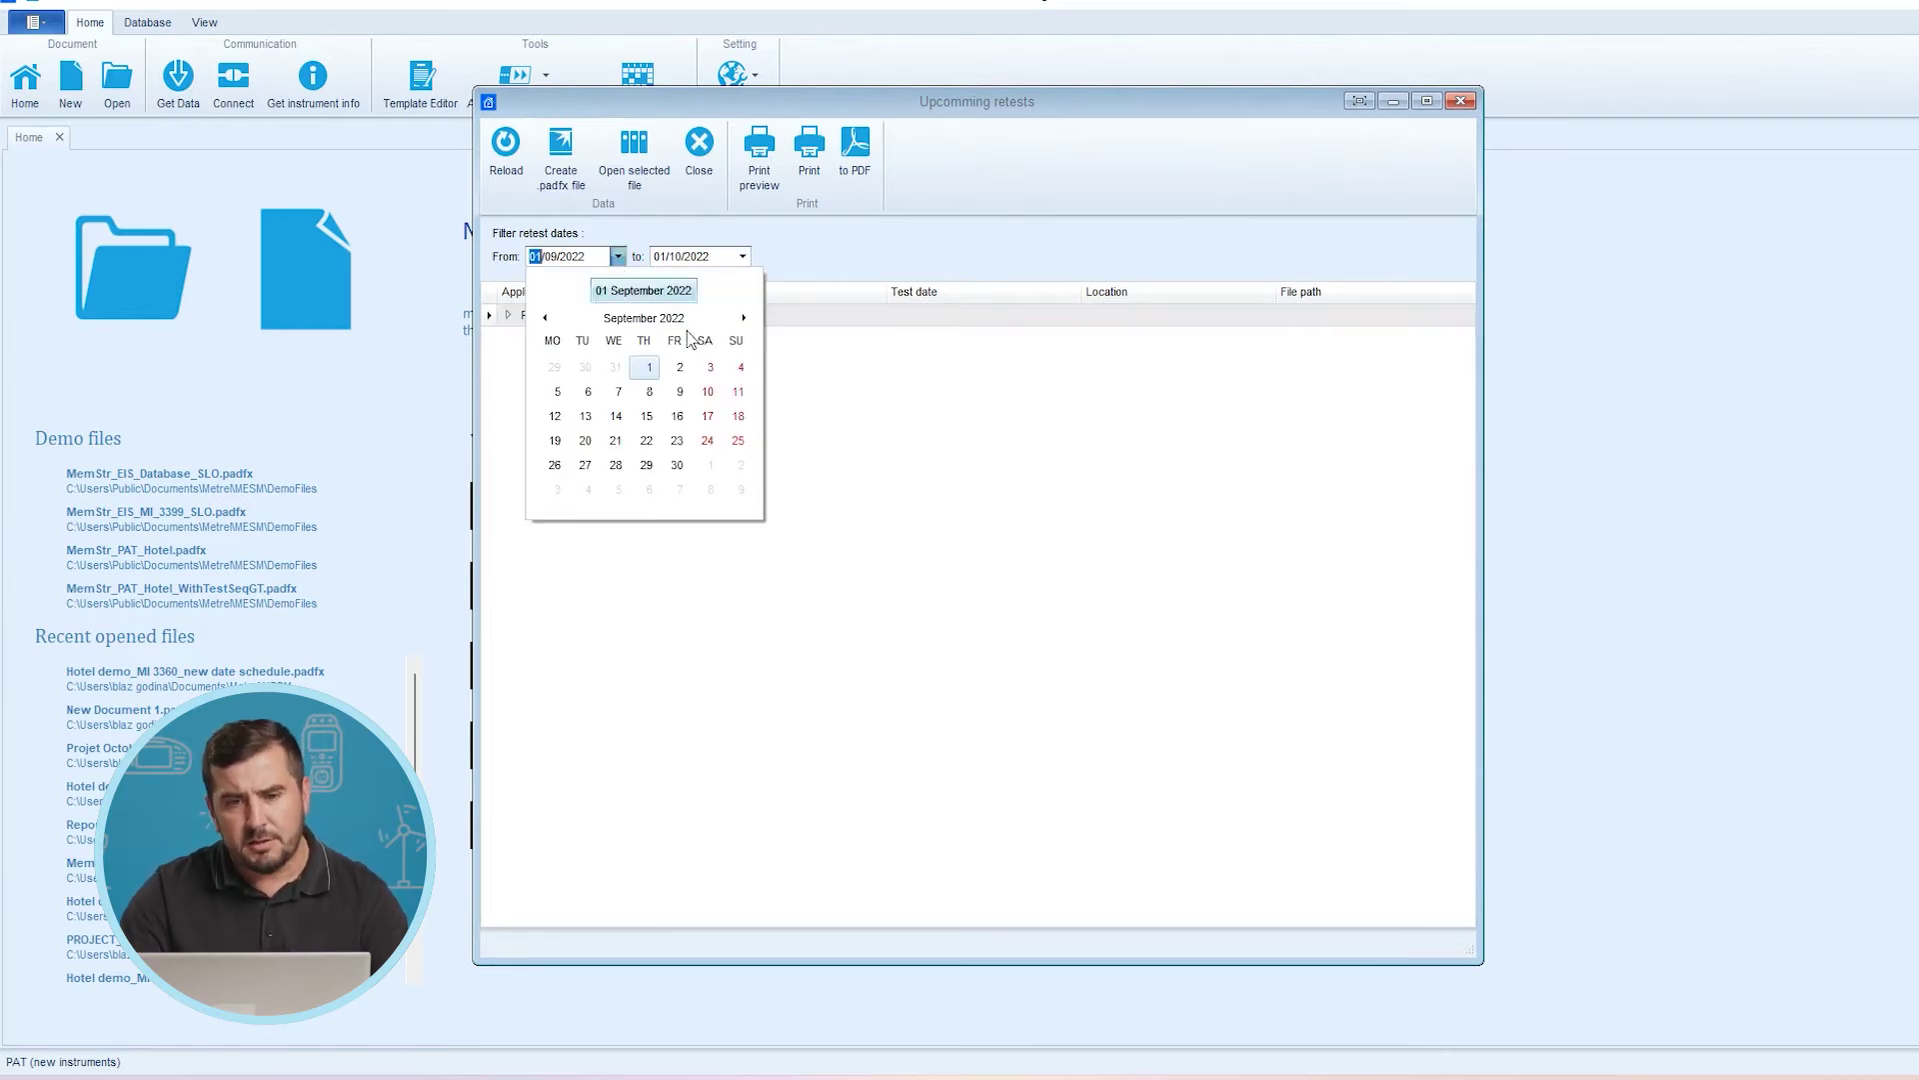
pyautogui.click(743, 318)
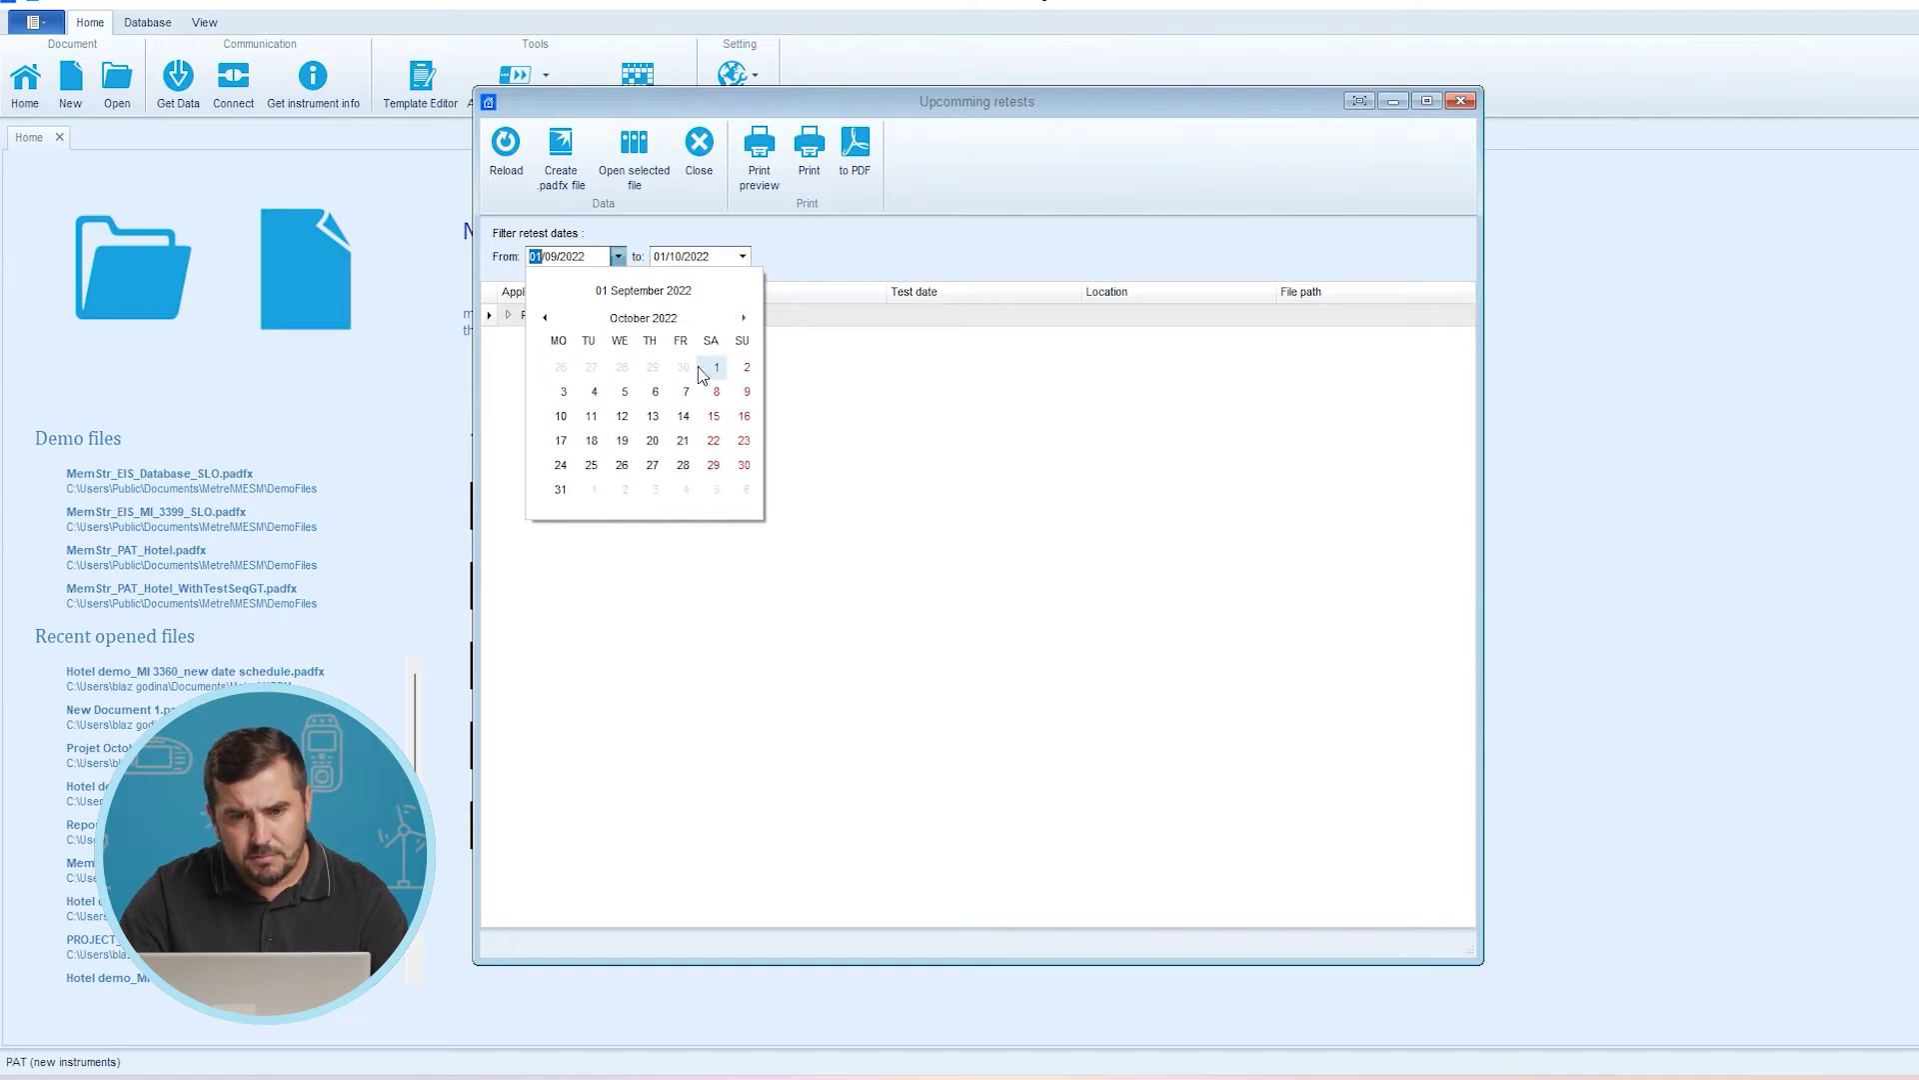
pyautogui.click(709, 369)
pyautogui.click(742, 257)
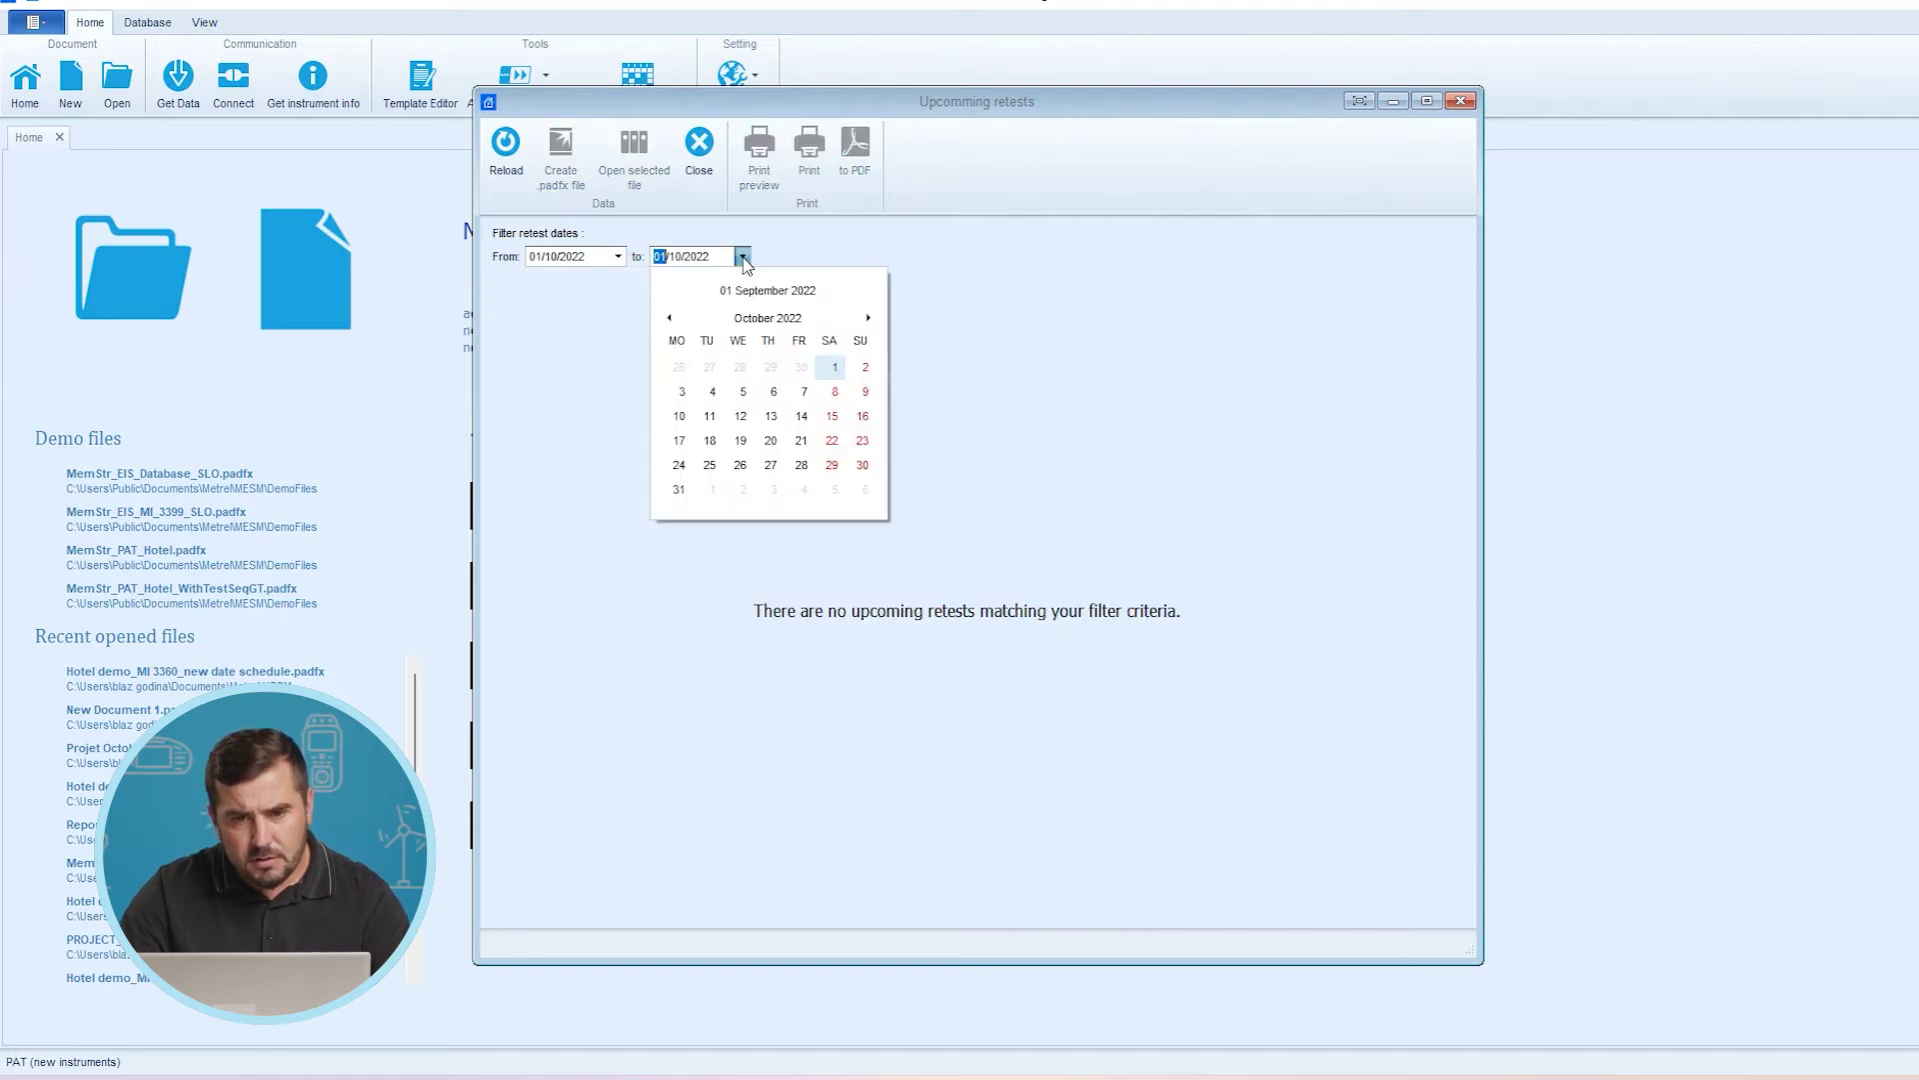
pyautogui.click(678, 490)
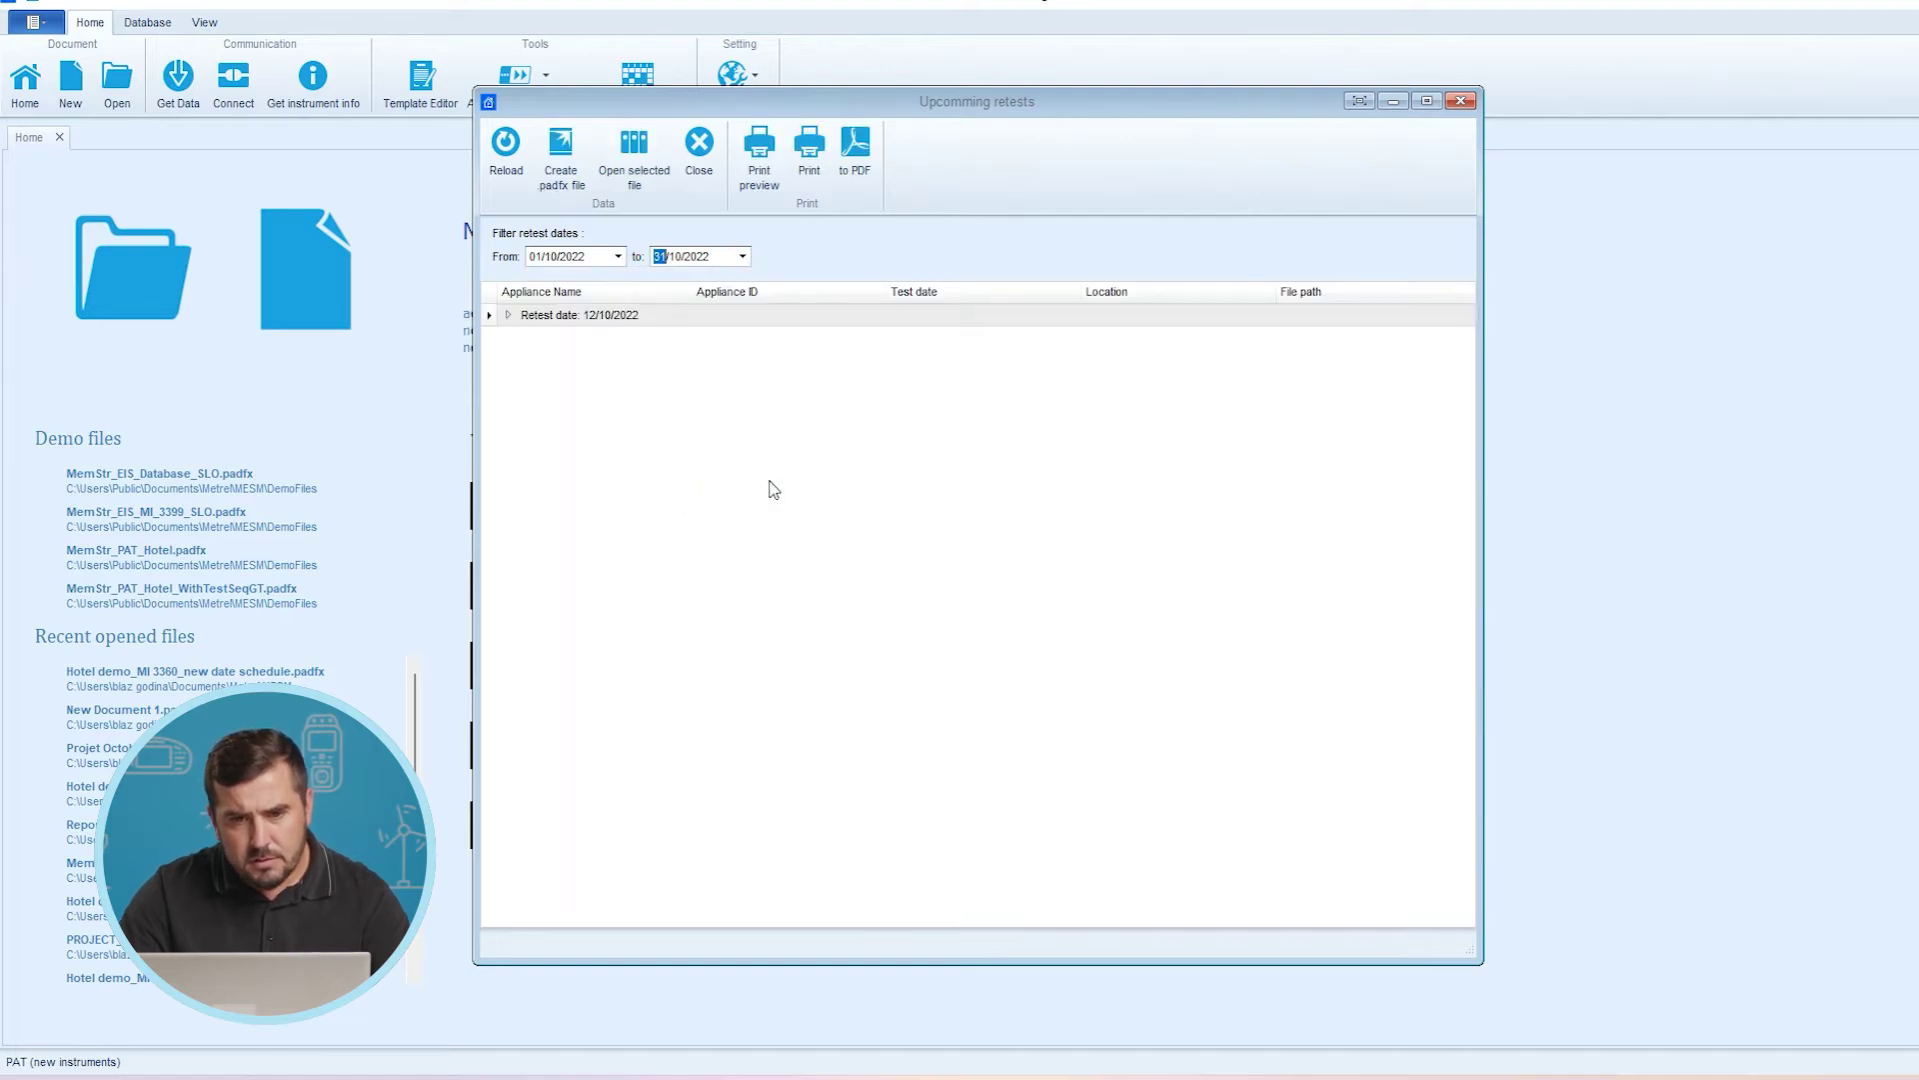
# Expand the 12/10/2022 retest group and scroll through its appliances.
pyautogui.click(507, 315)
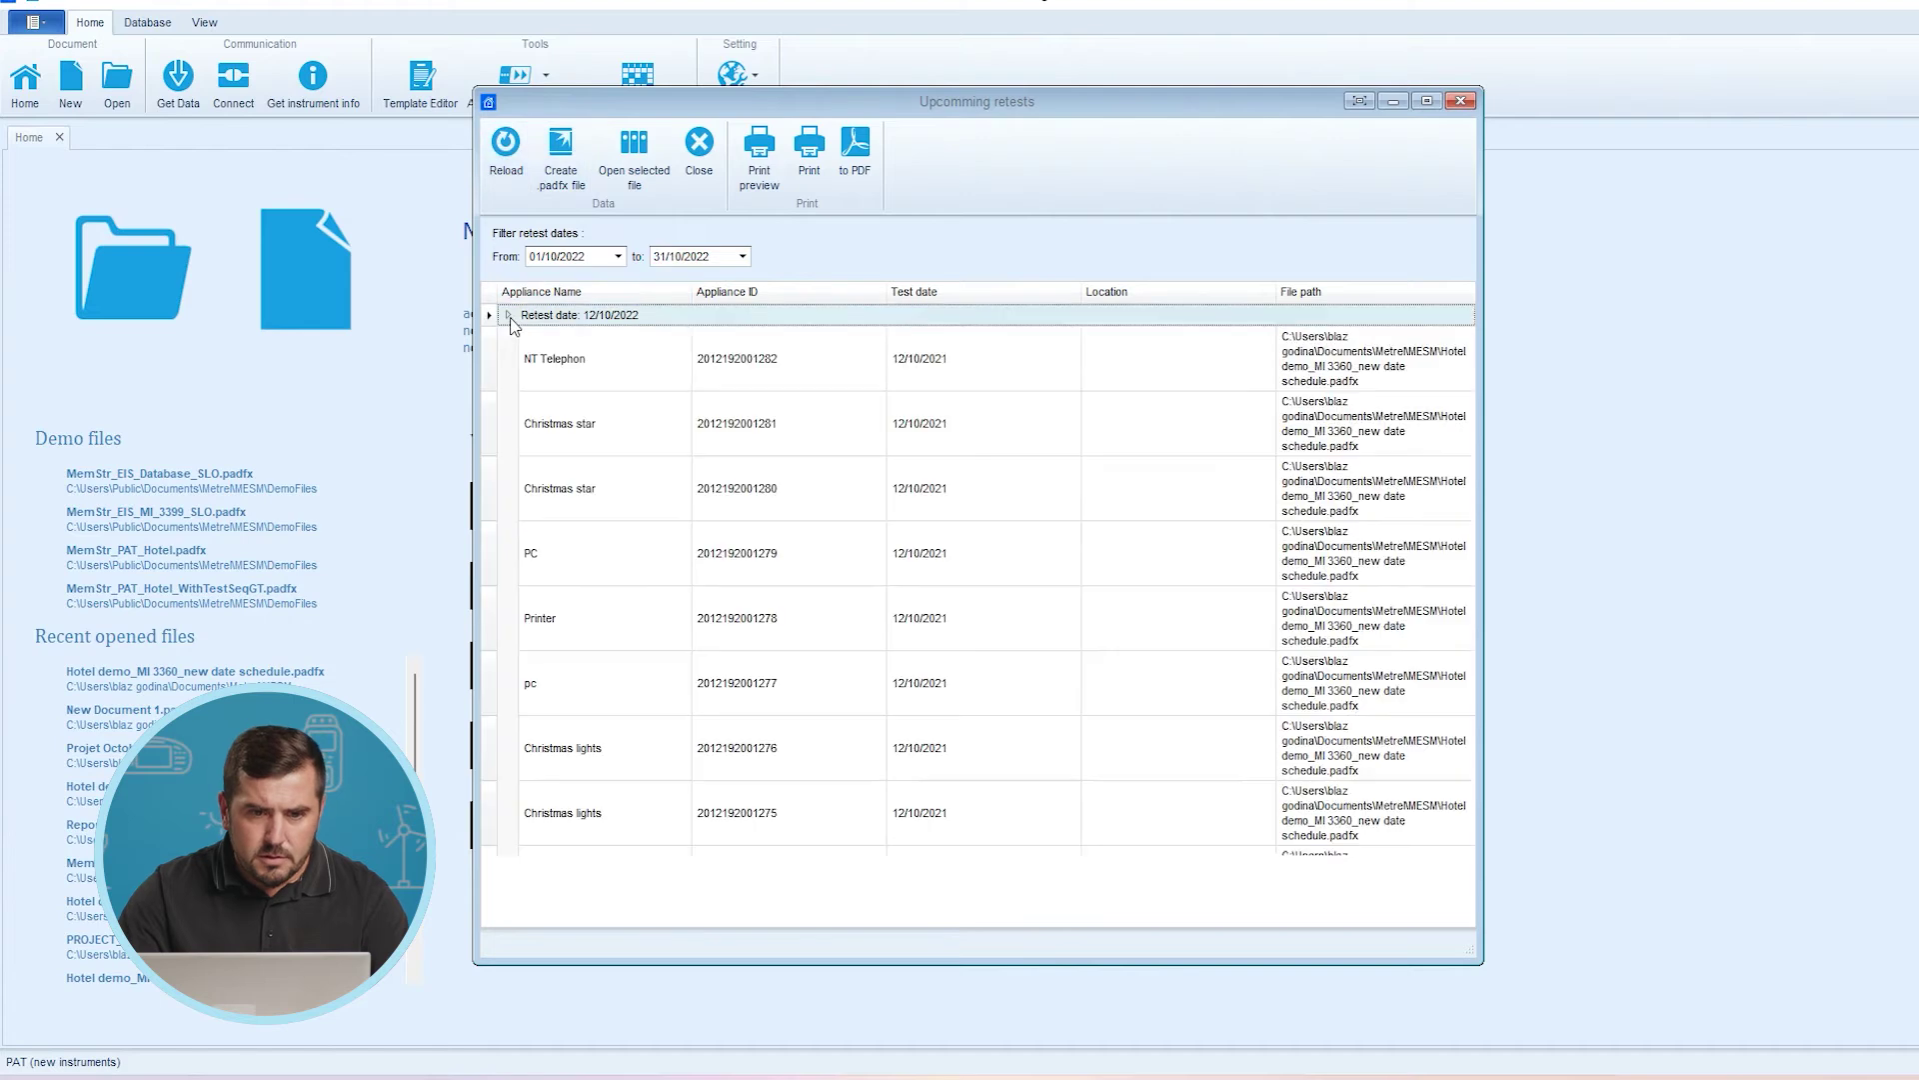
pyautogui.scroll(-3, 803, 408)
pyautogui.scroll(-5, 800, 420)
pyautogui.scroll(6, 810, 470)
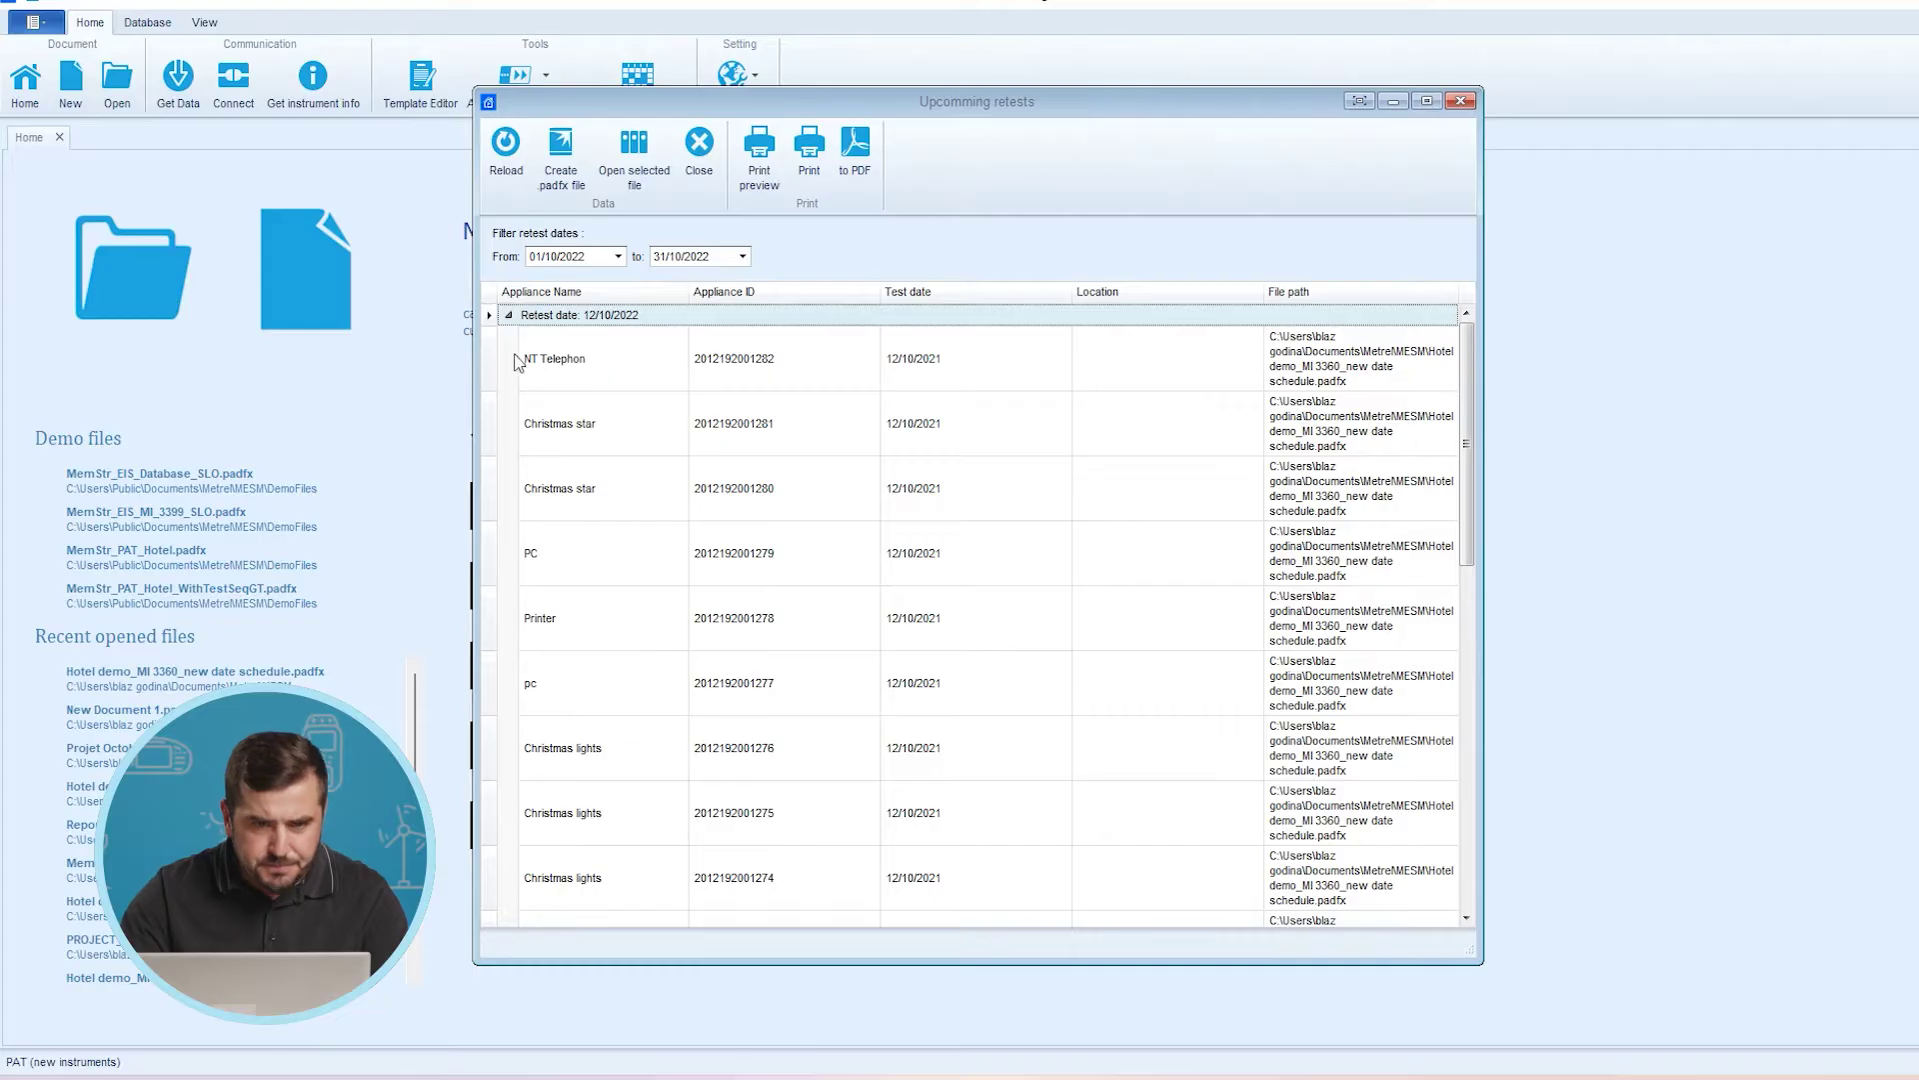
# Select every appliance row in the 12/10/2022 retest group.
pyautogui.moveTo(492, 361); pyautogui.dragTo(484, 903)
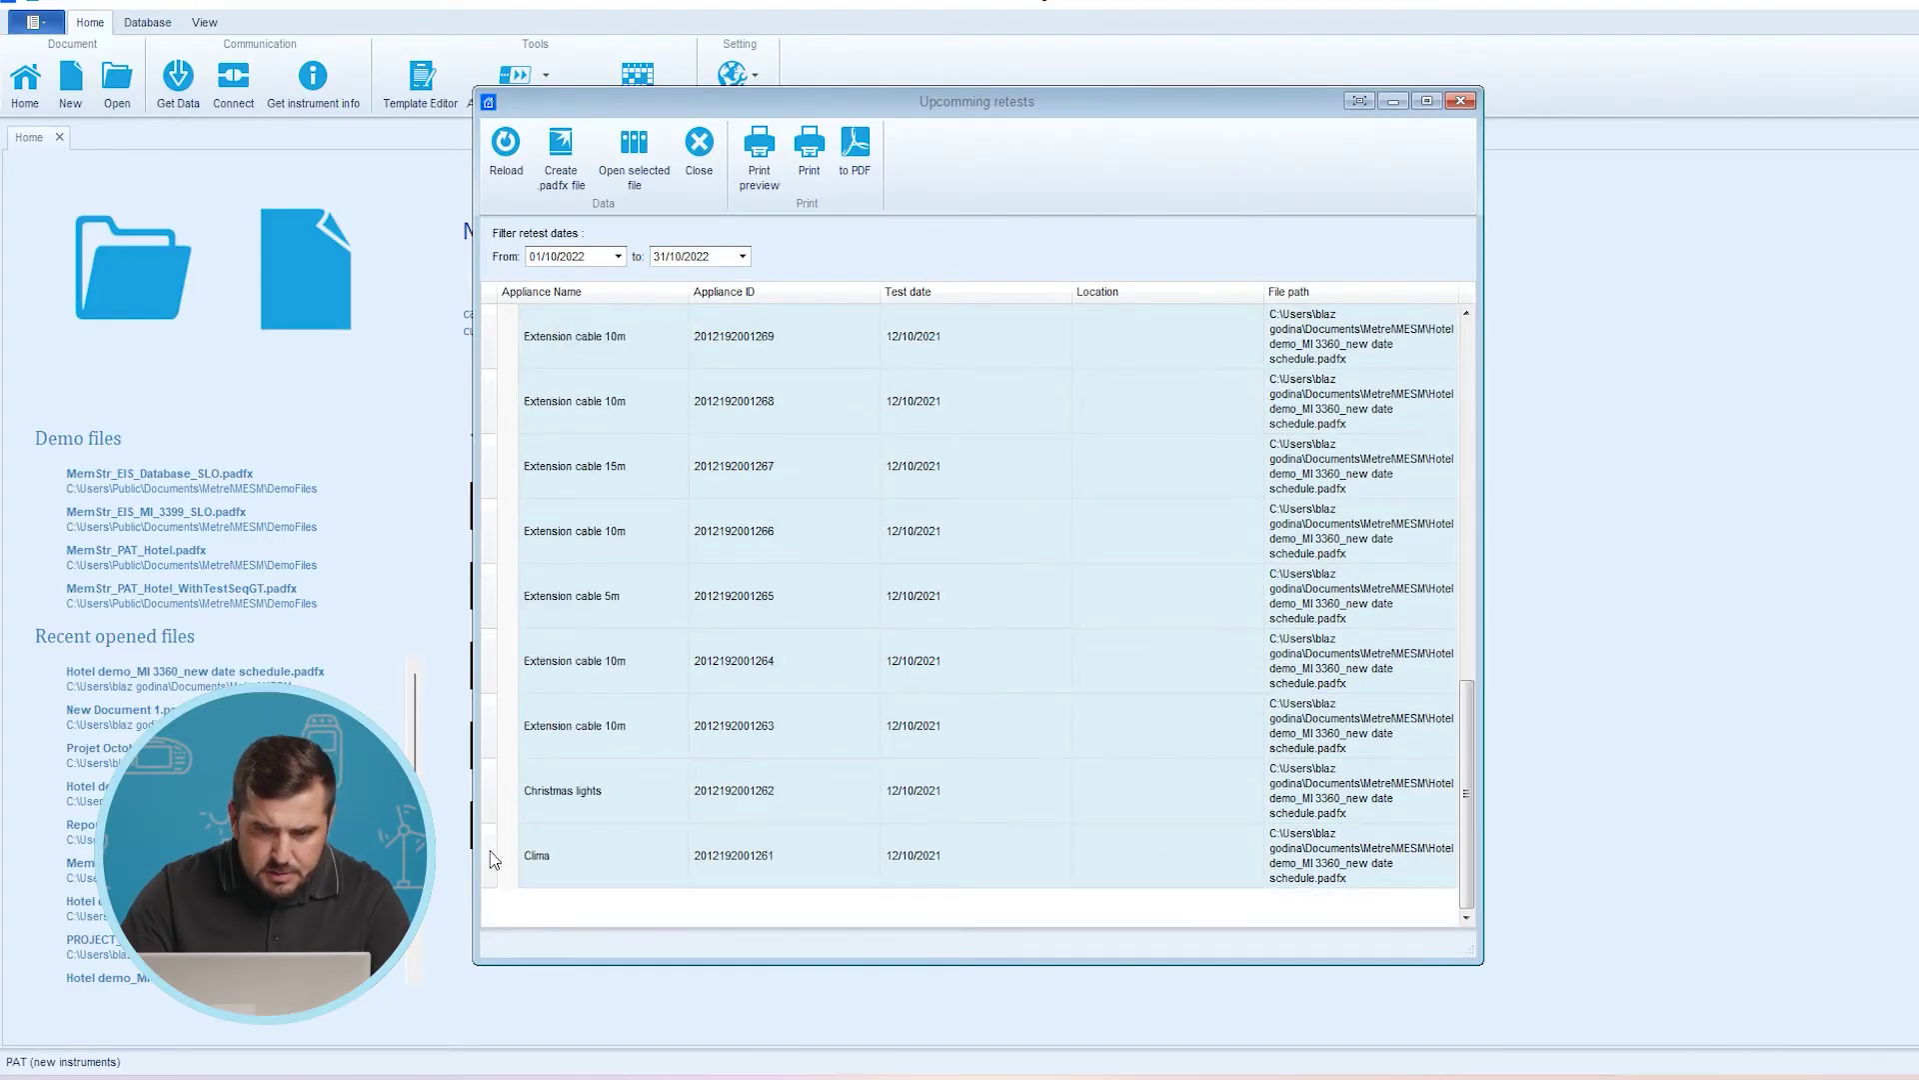
# Generate a new .padfx document from the 22 listed due appliances.
pyautogui.click(563, 152)
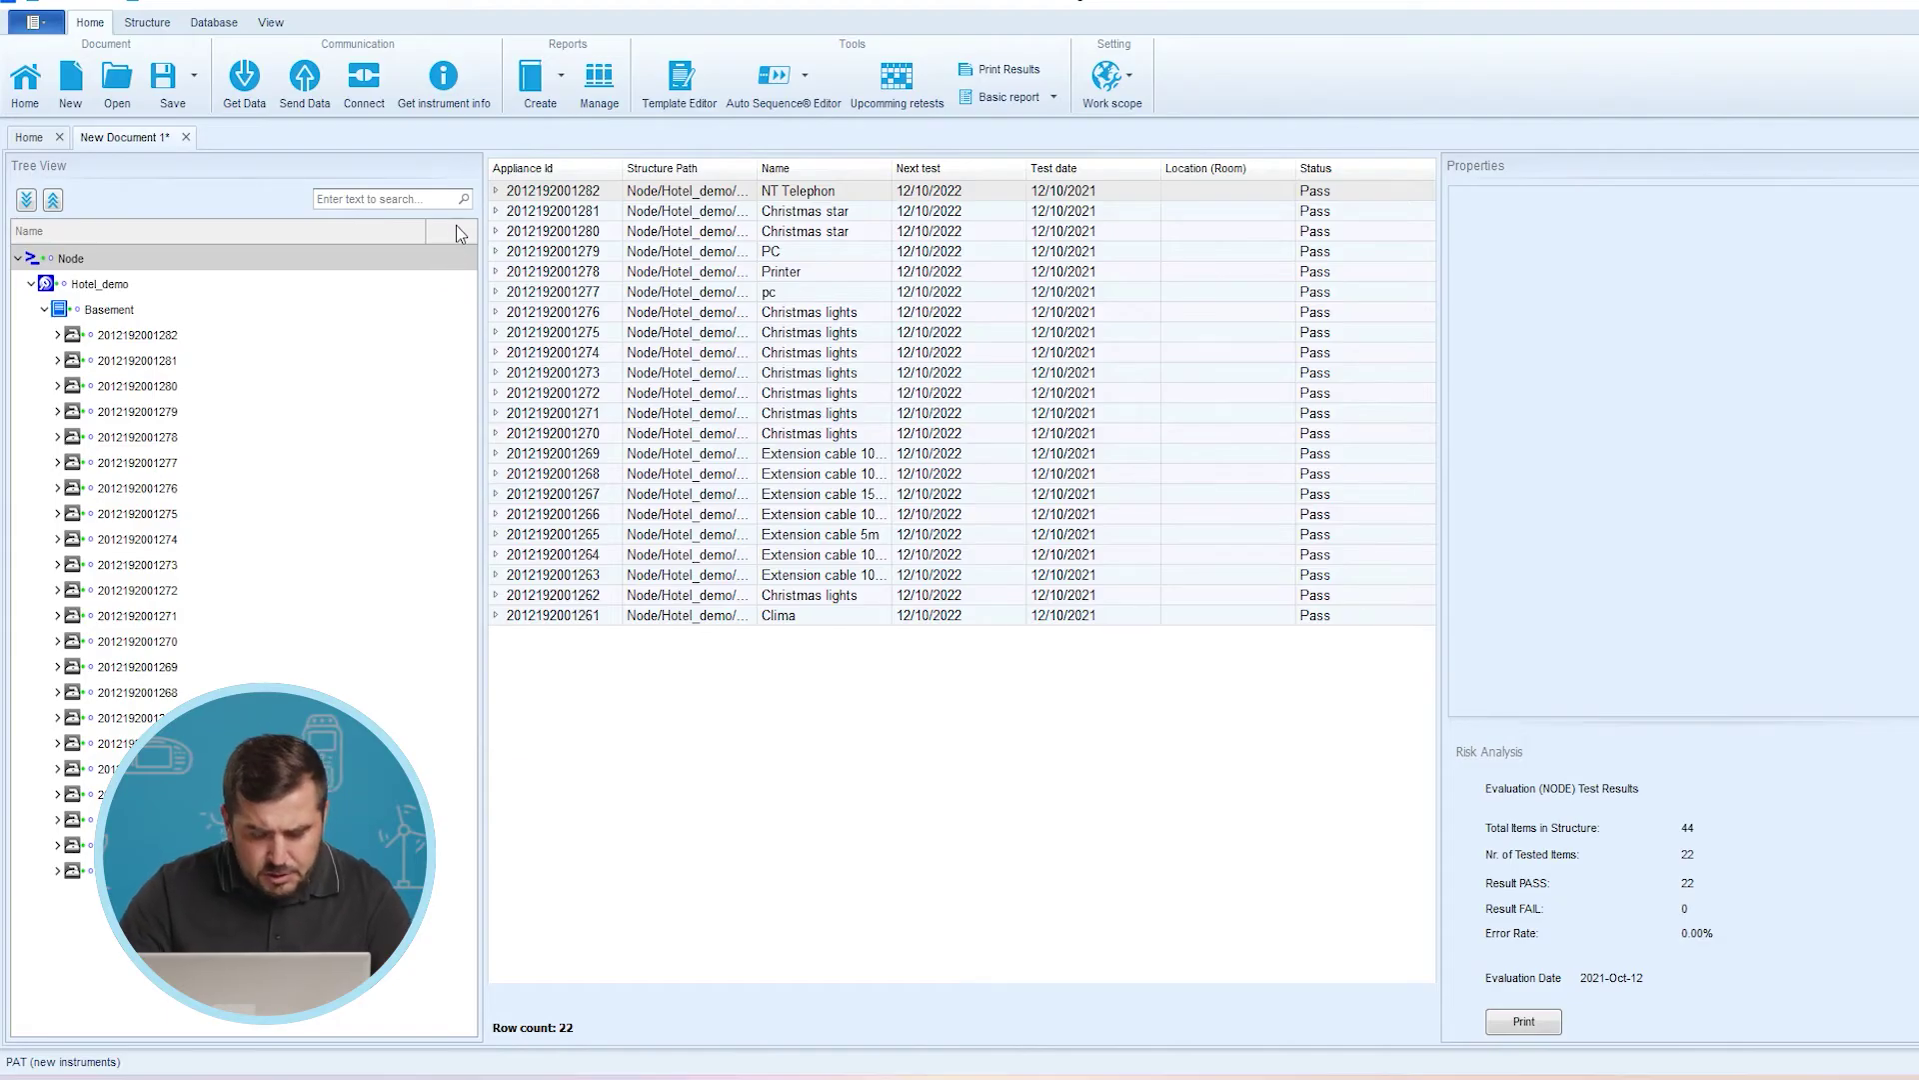
pyautogui.click(69, 338)
pyautogui.click(57, 336)
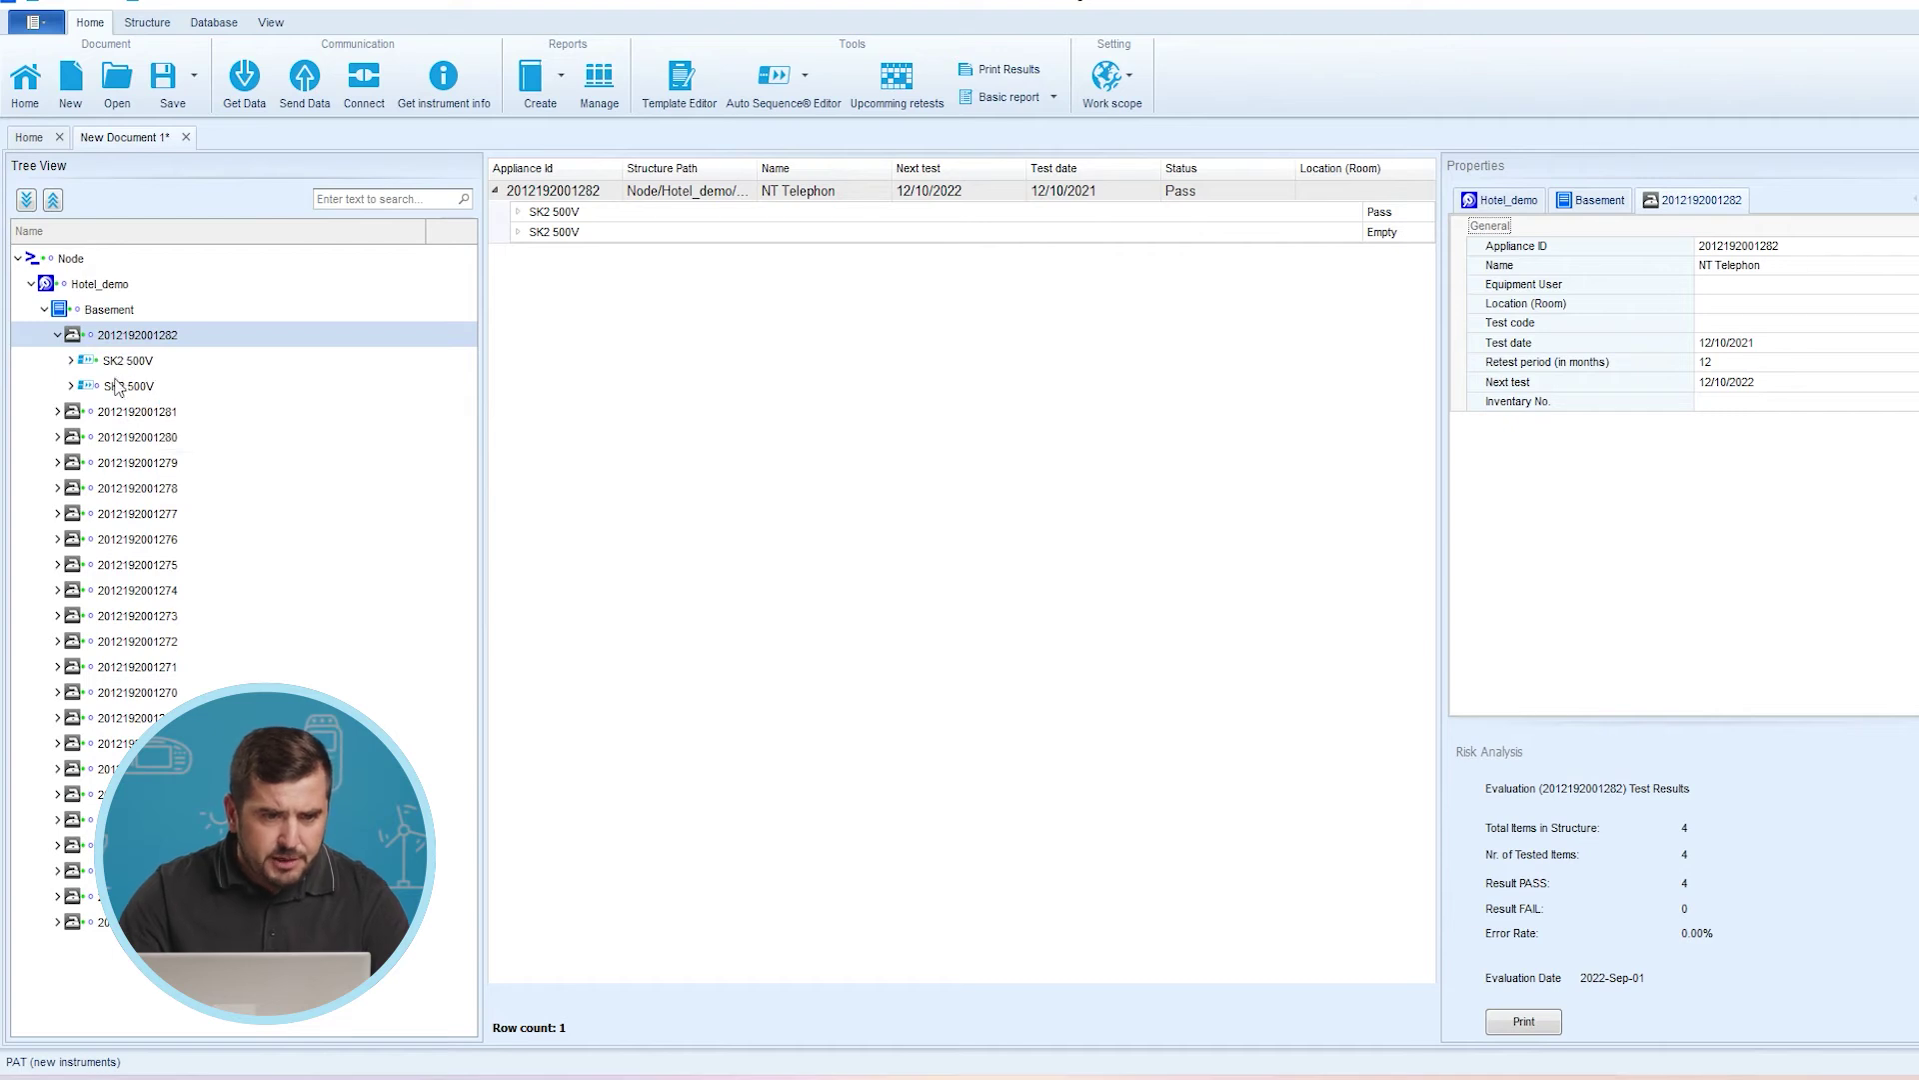
pyautogui.click(71, 361)
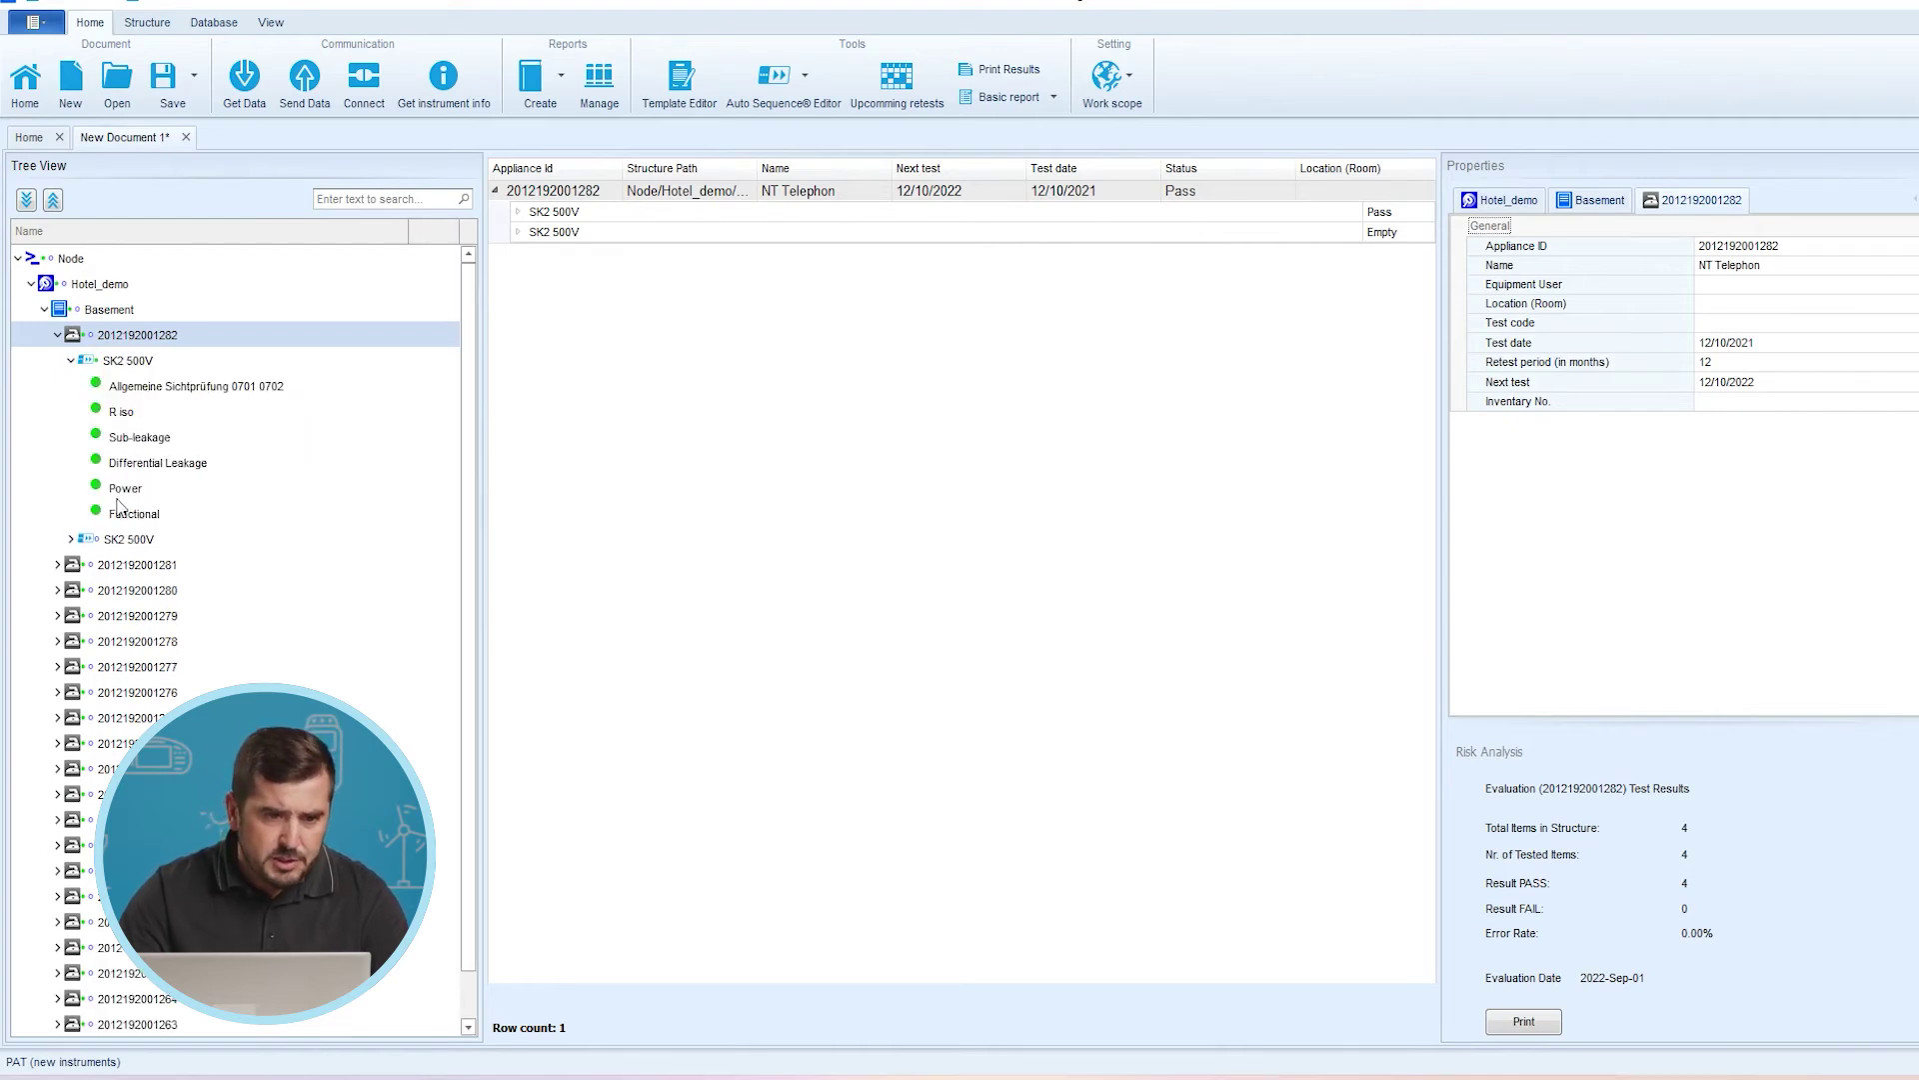
pyautogui.click(71, 540)
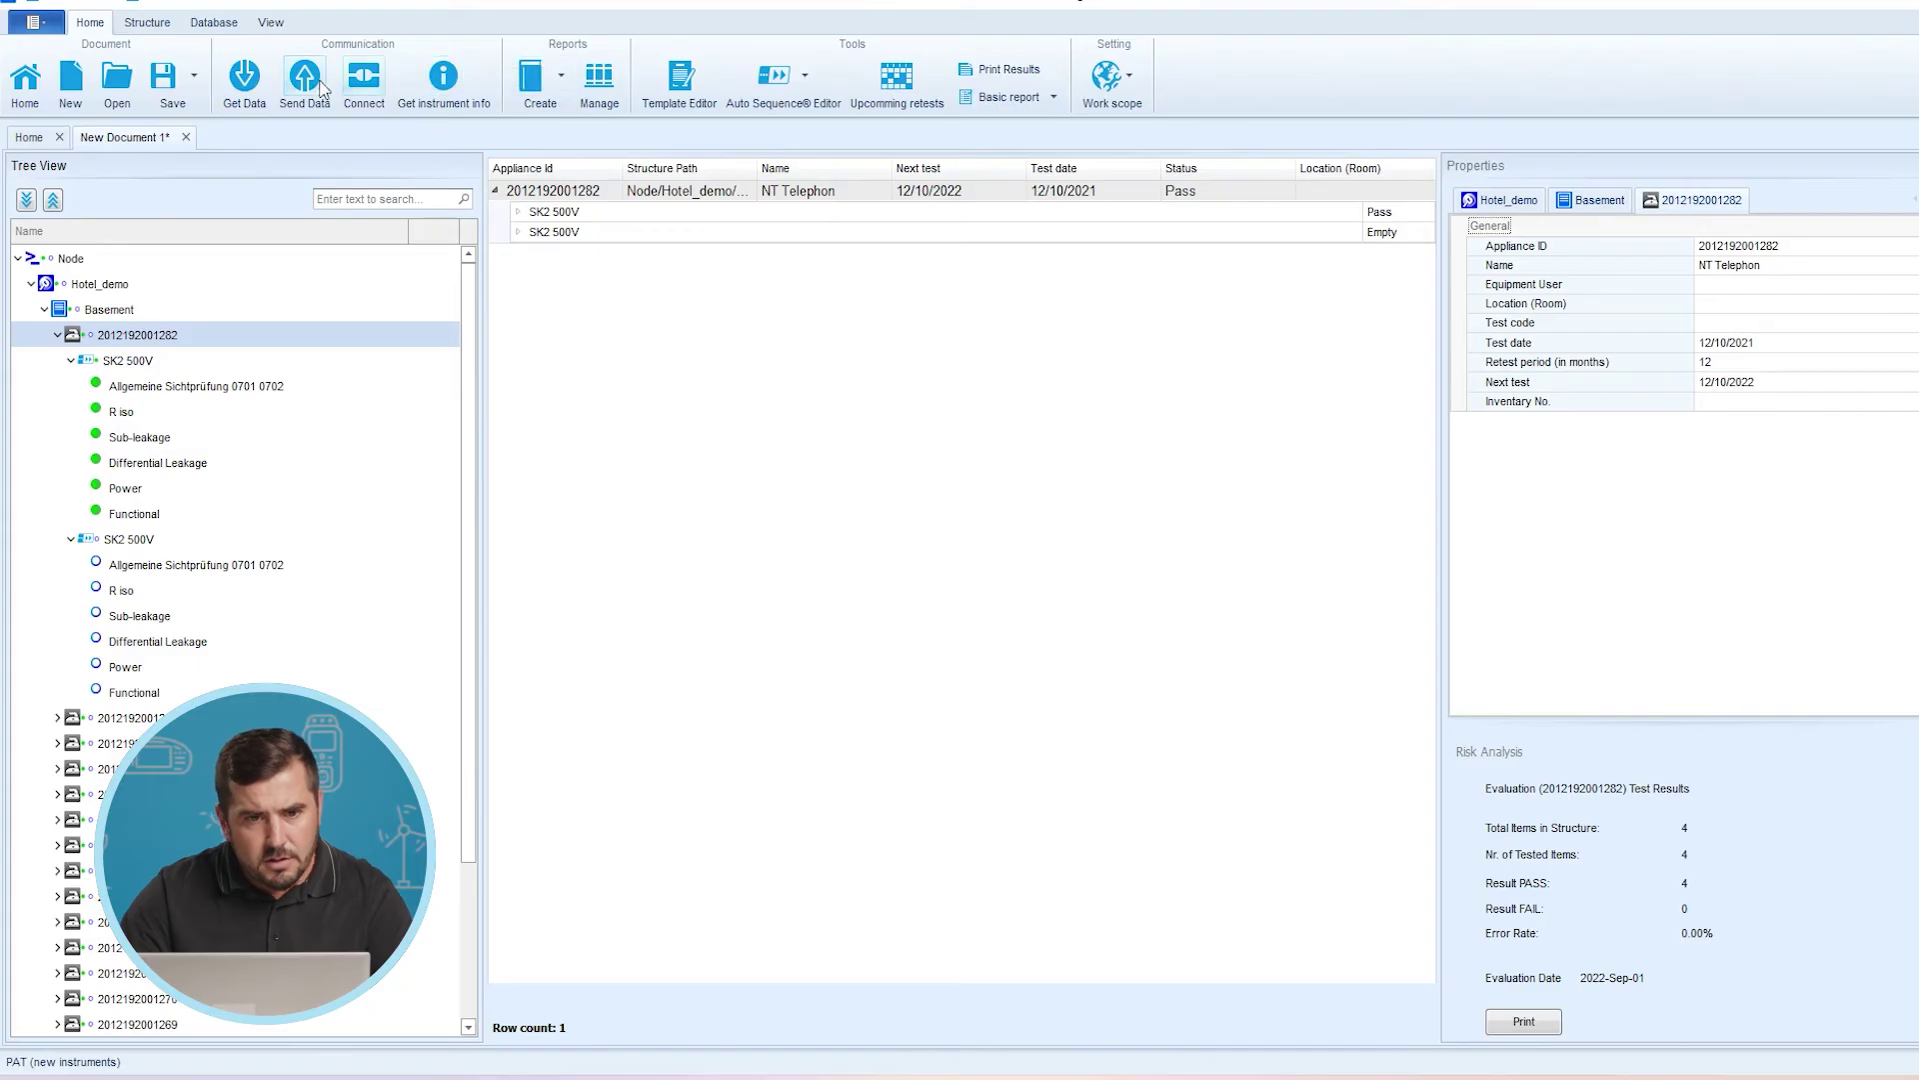
# Send the data to the instrument, first saving over New Document 1.padfx.
pyautogui.click(306, 80)
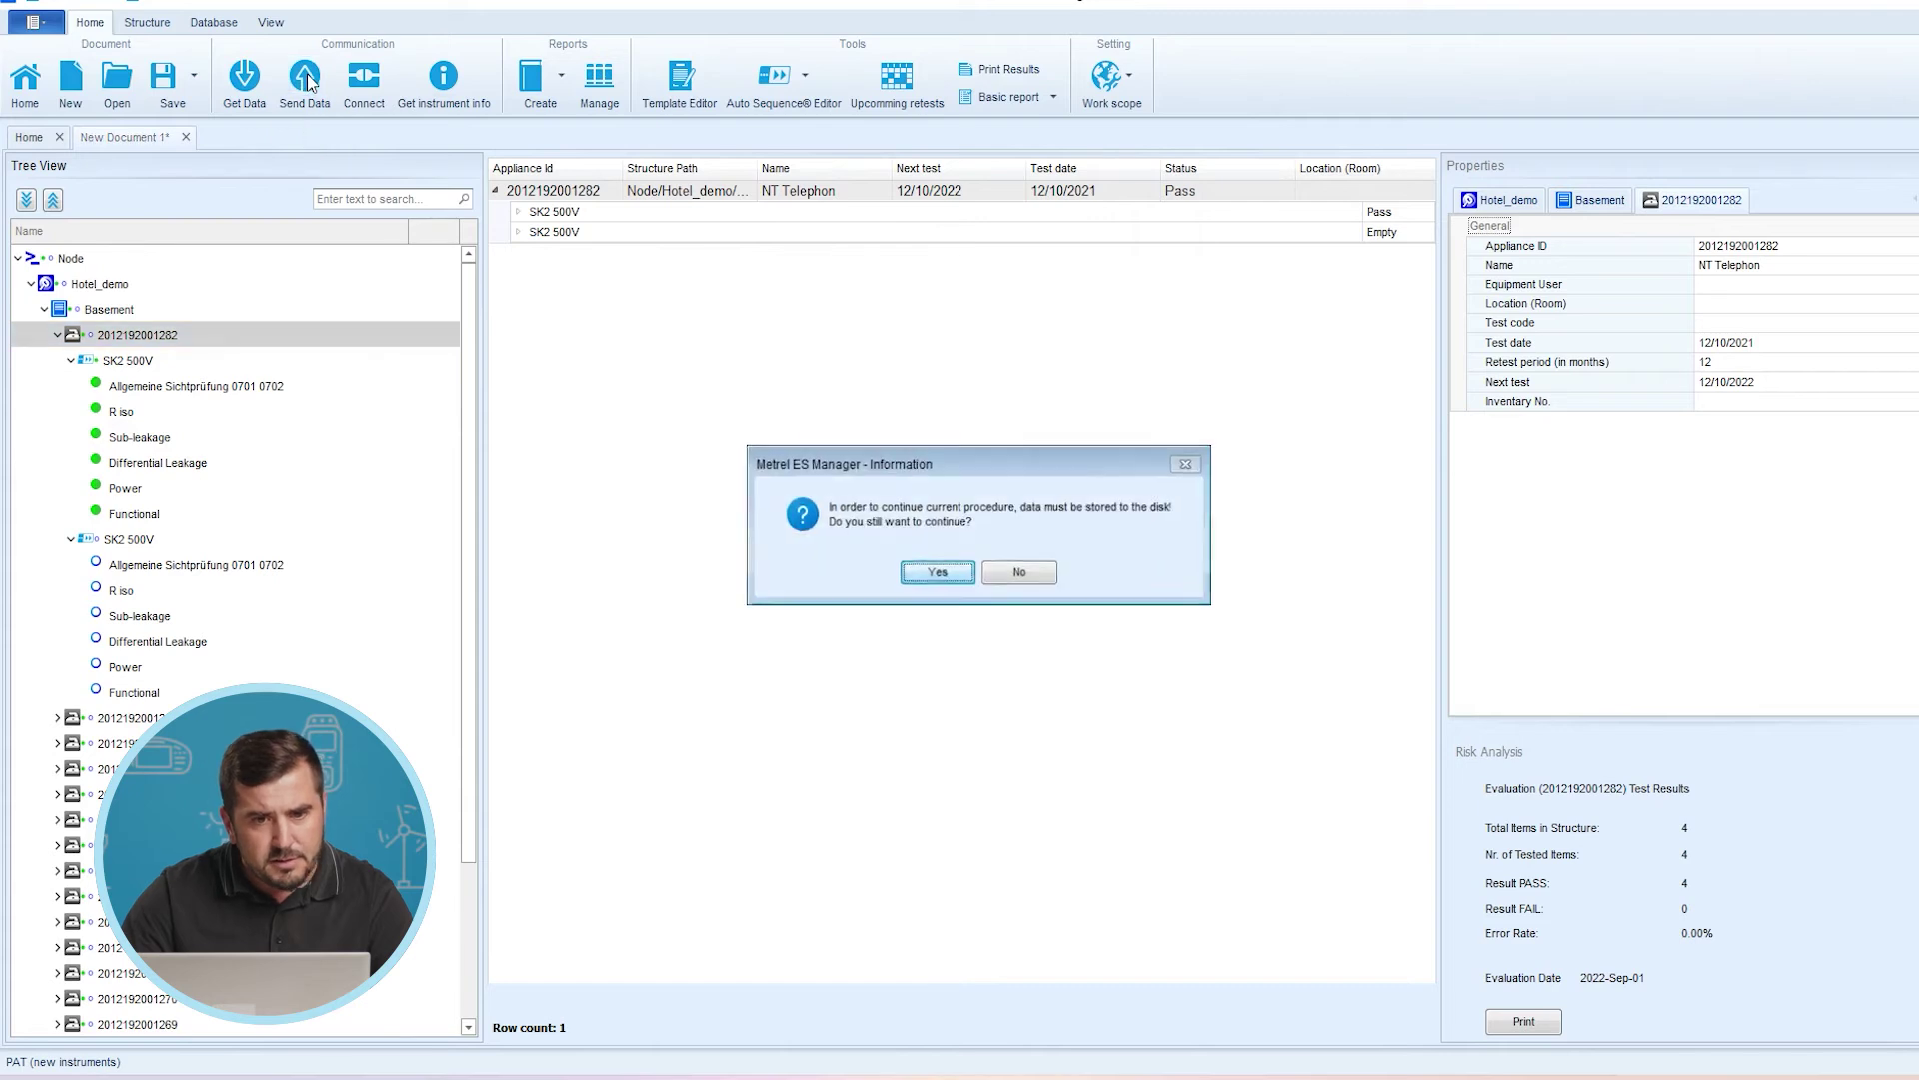
pyautogui.click(940, 573)
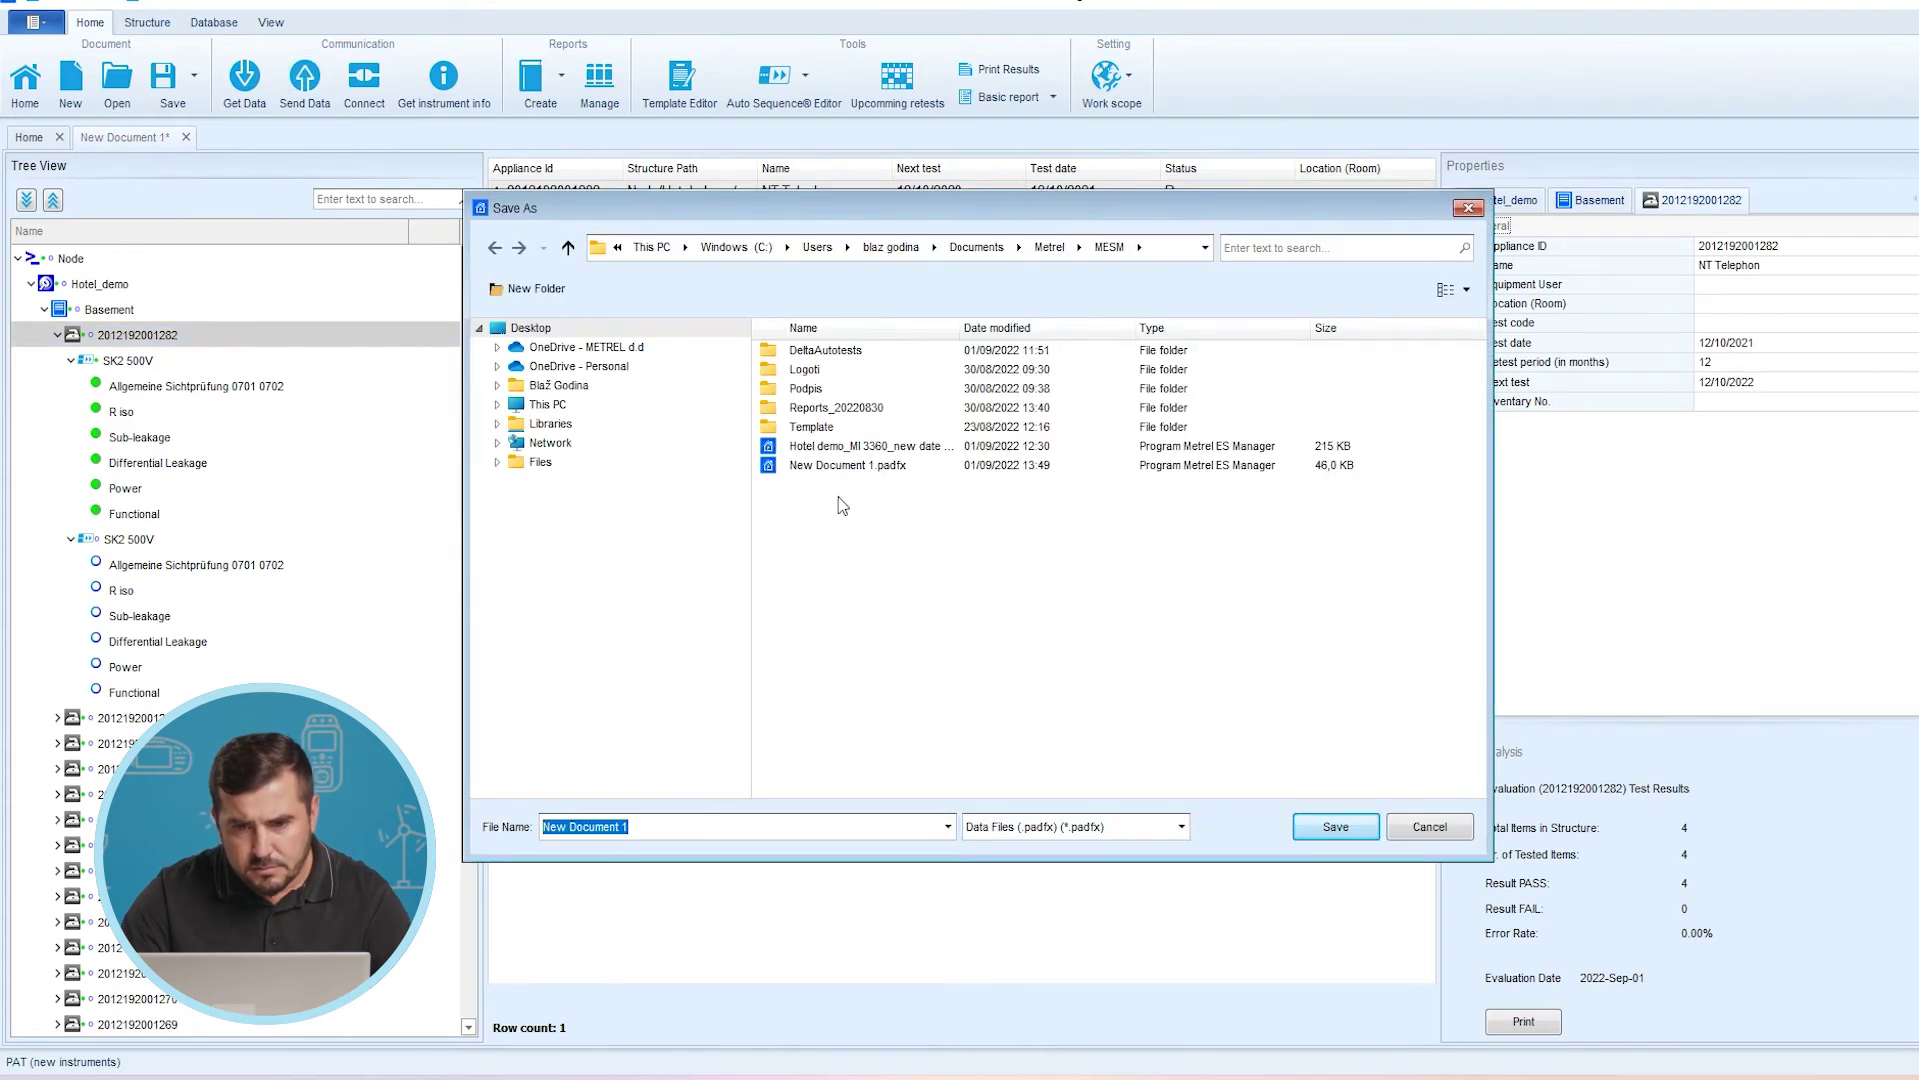
pyautogui.click(845, 466)
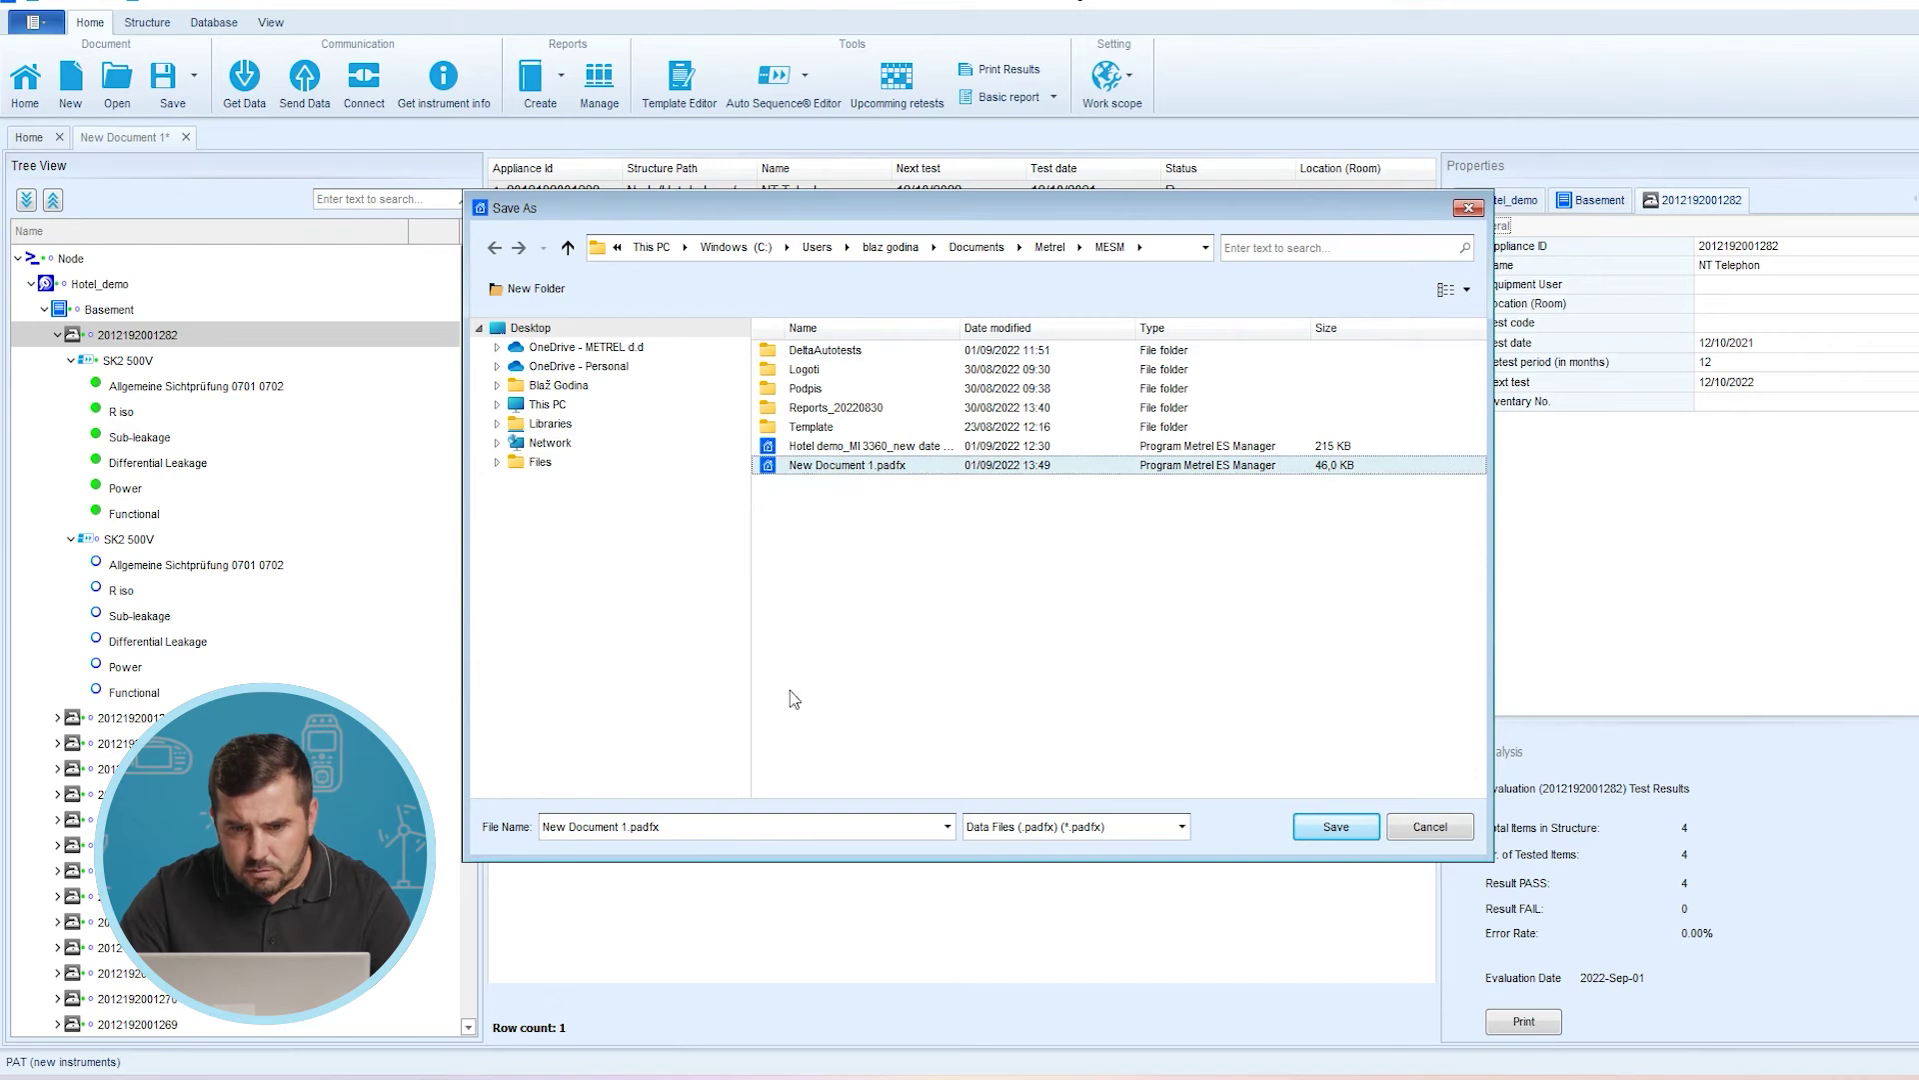
pyautogui.click(1336, 827)
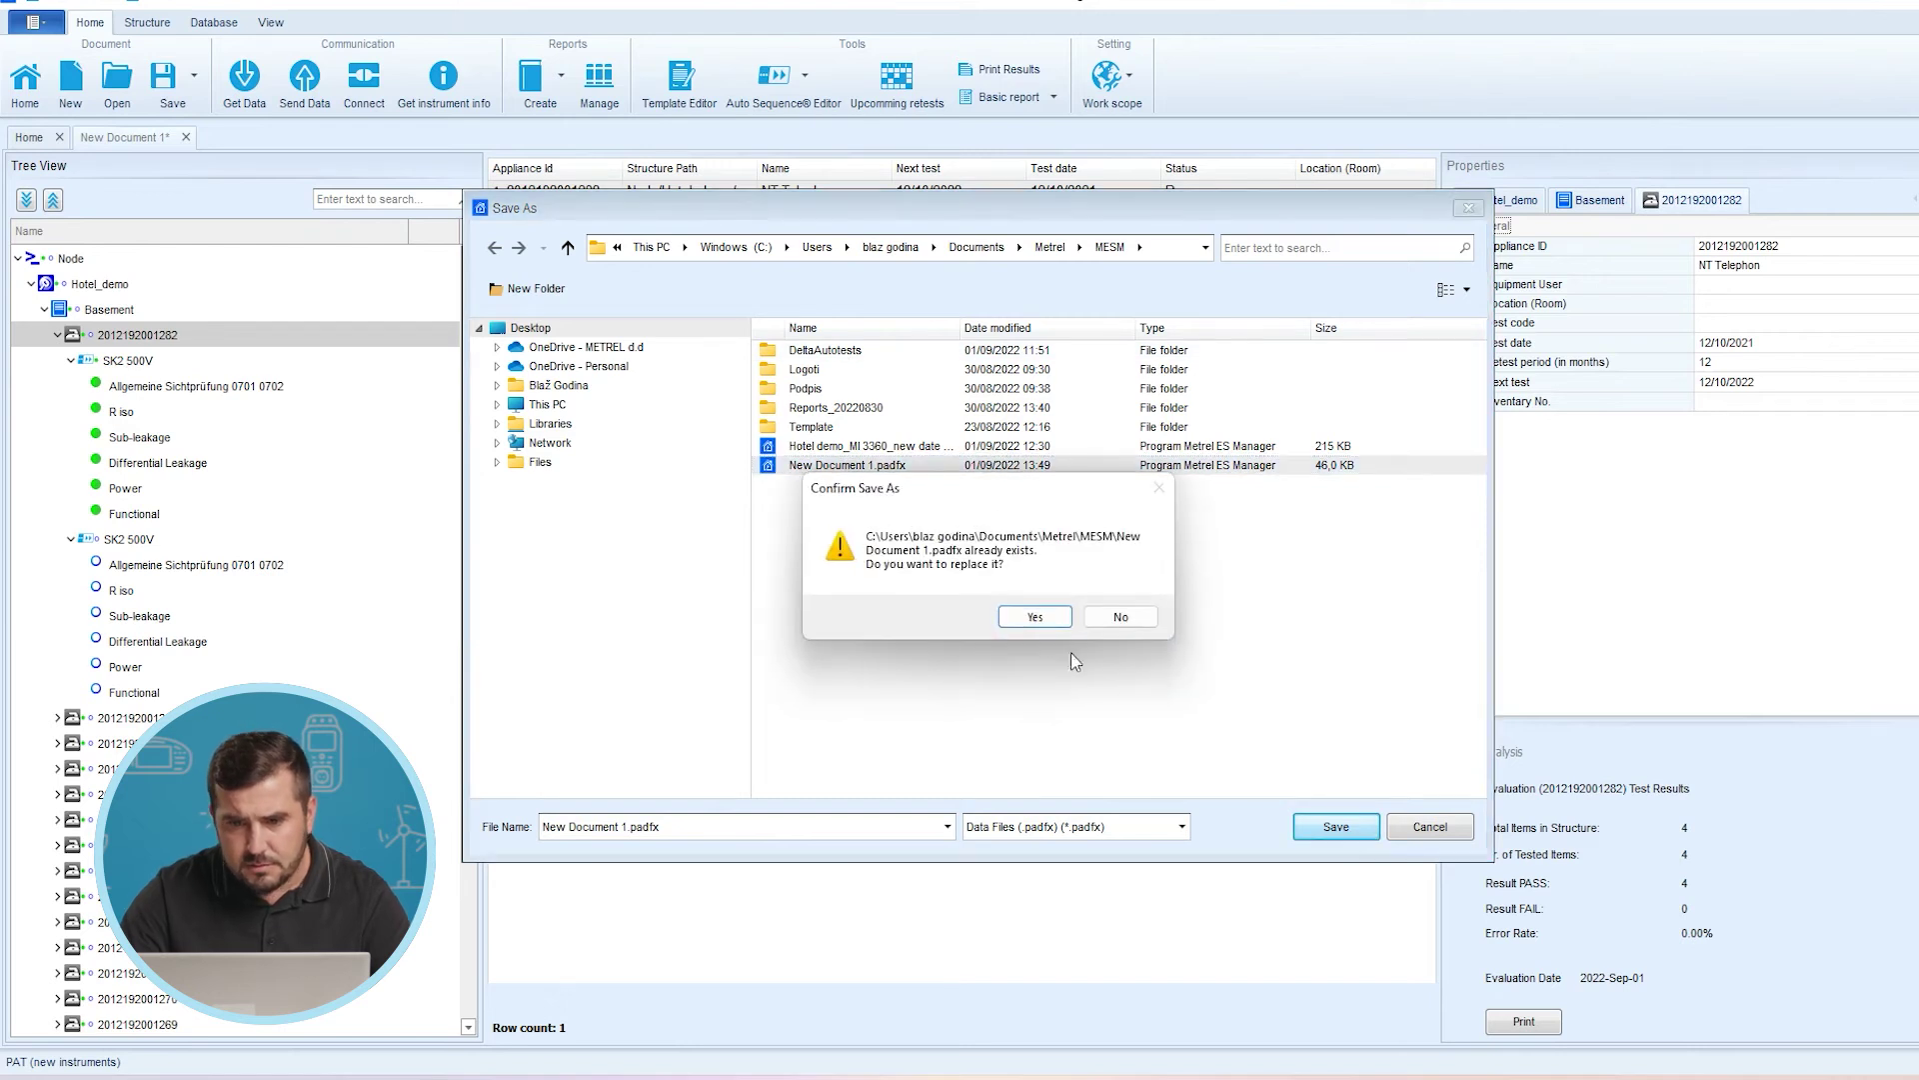
pyautogui.click(1035, 617)
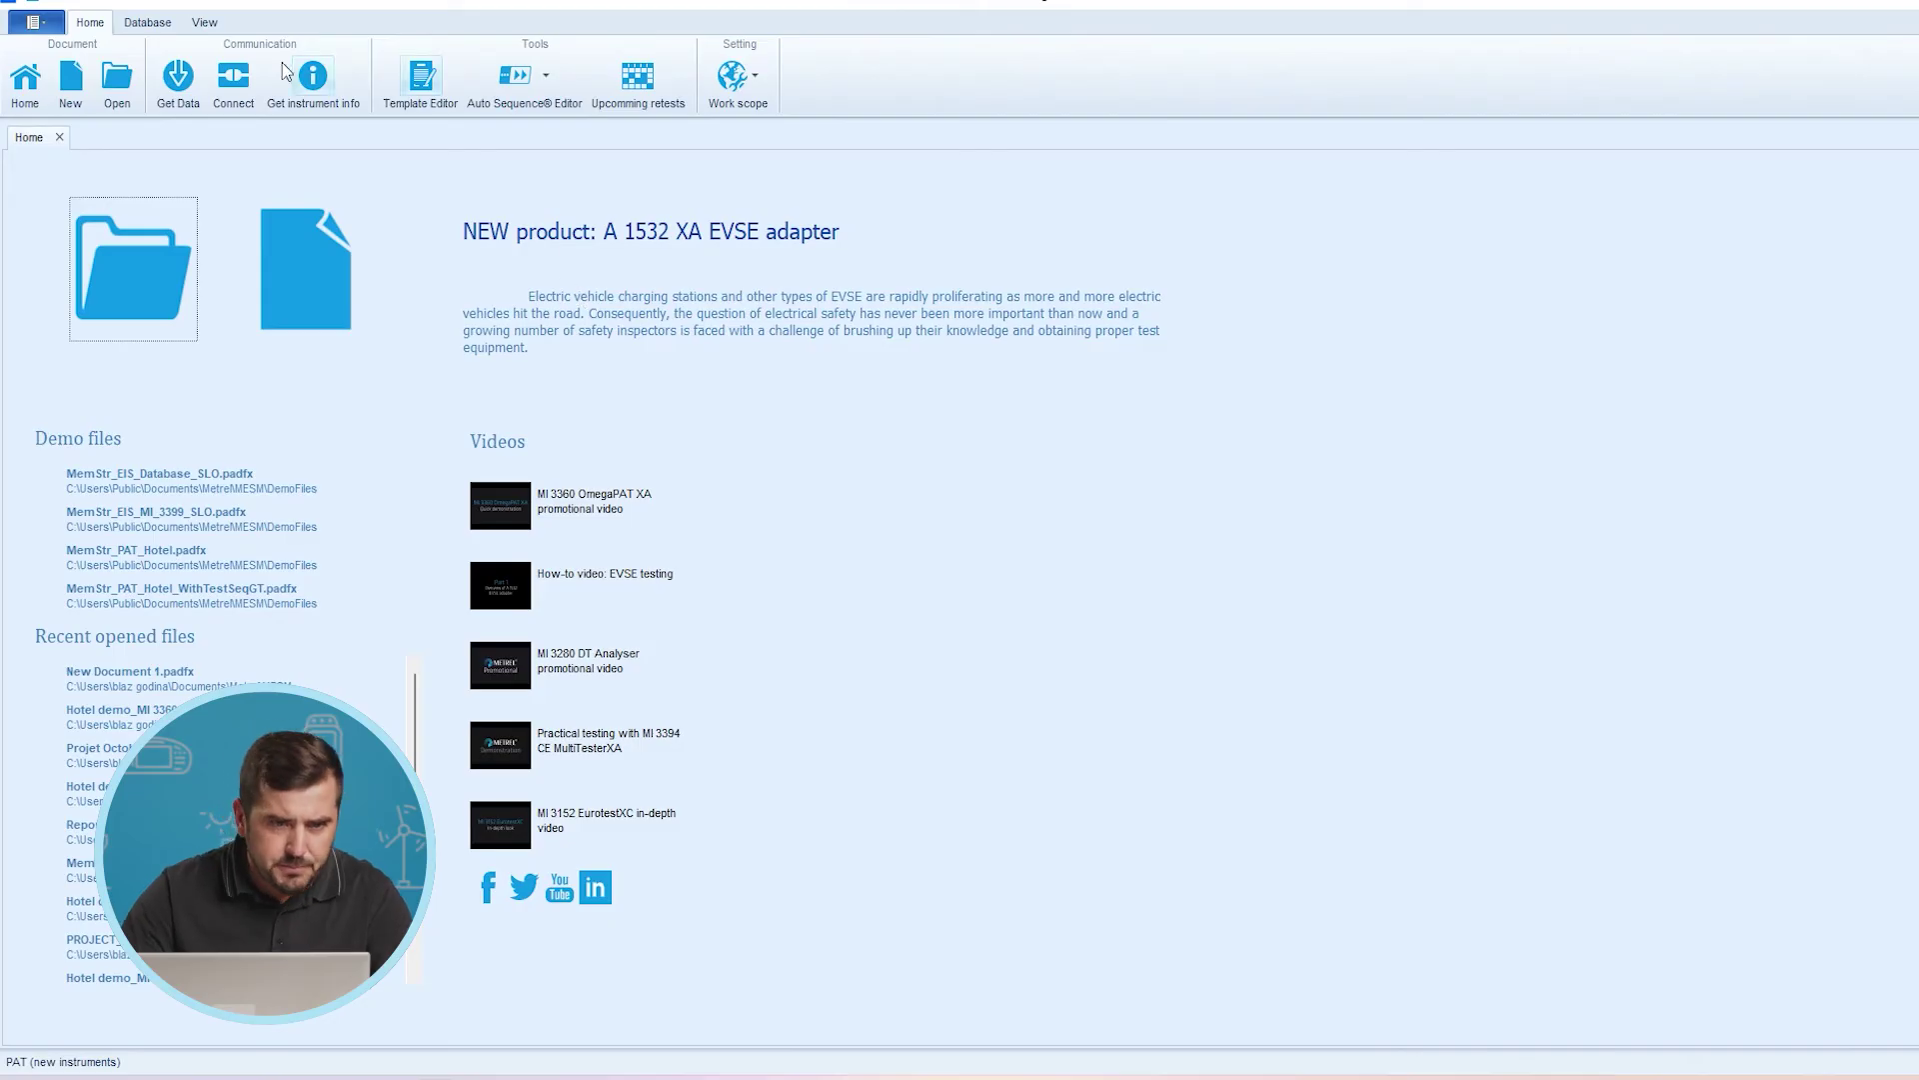
# Open the file Hotel demo_MI 3360_new date schedule.padfx from the MESM folder.
pyautogui.click(112, 77)
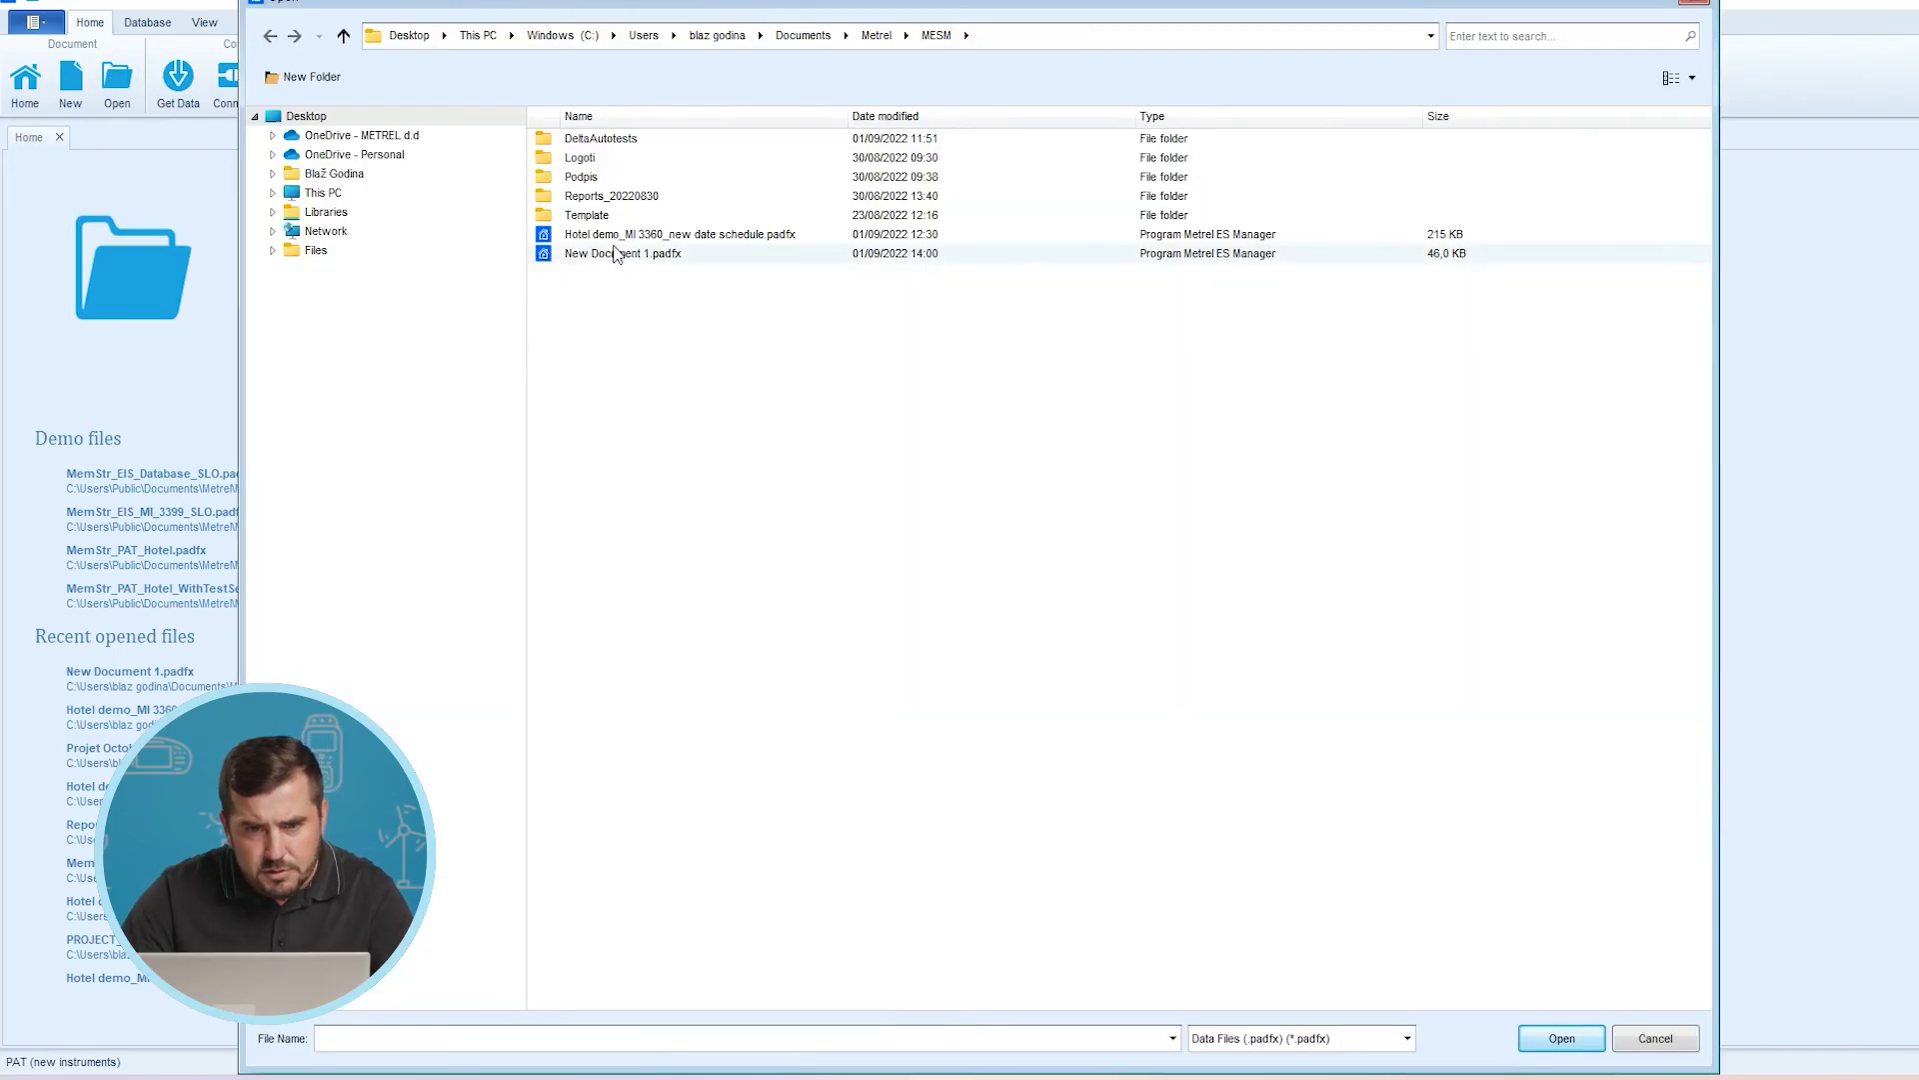
pyautogui.click(623, 236)
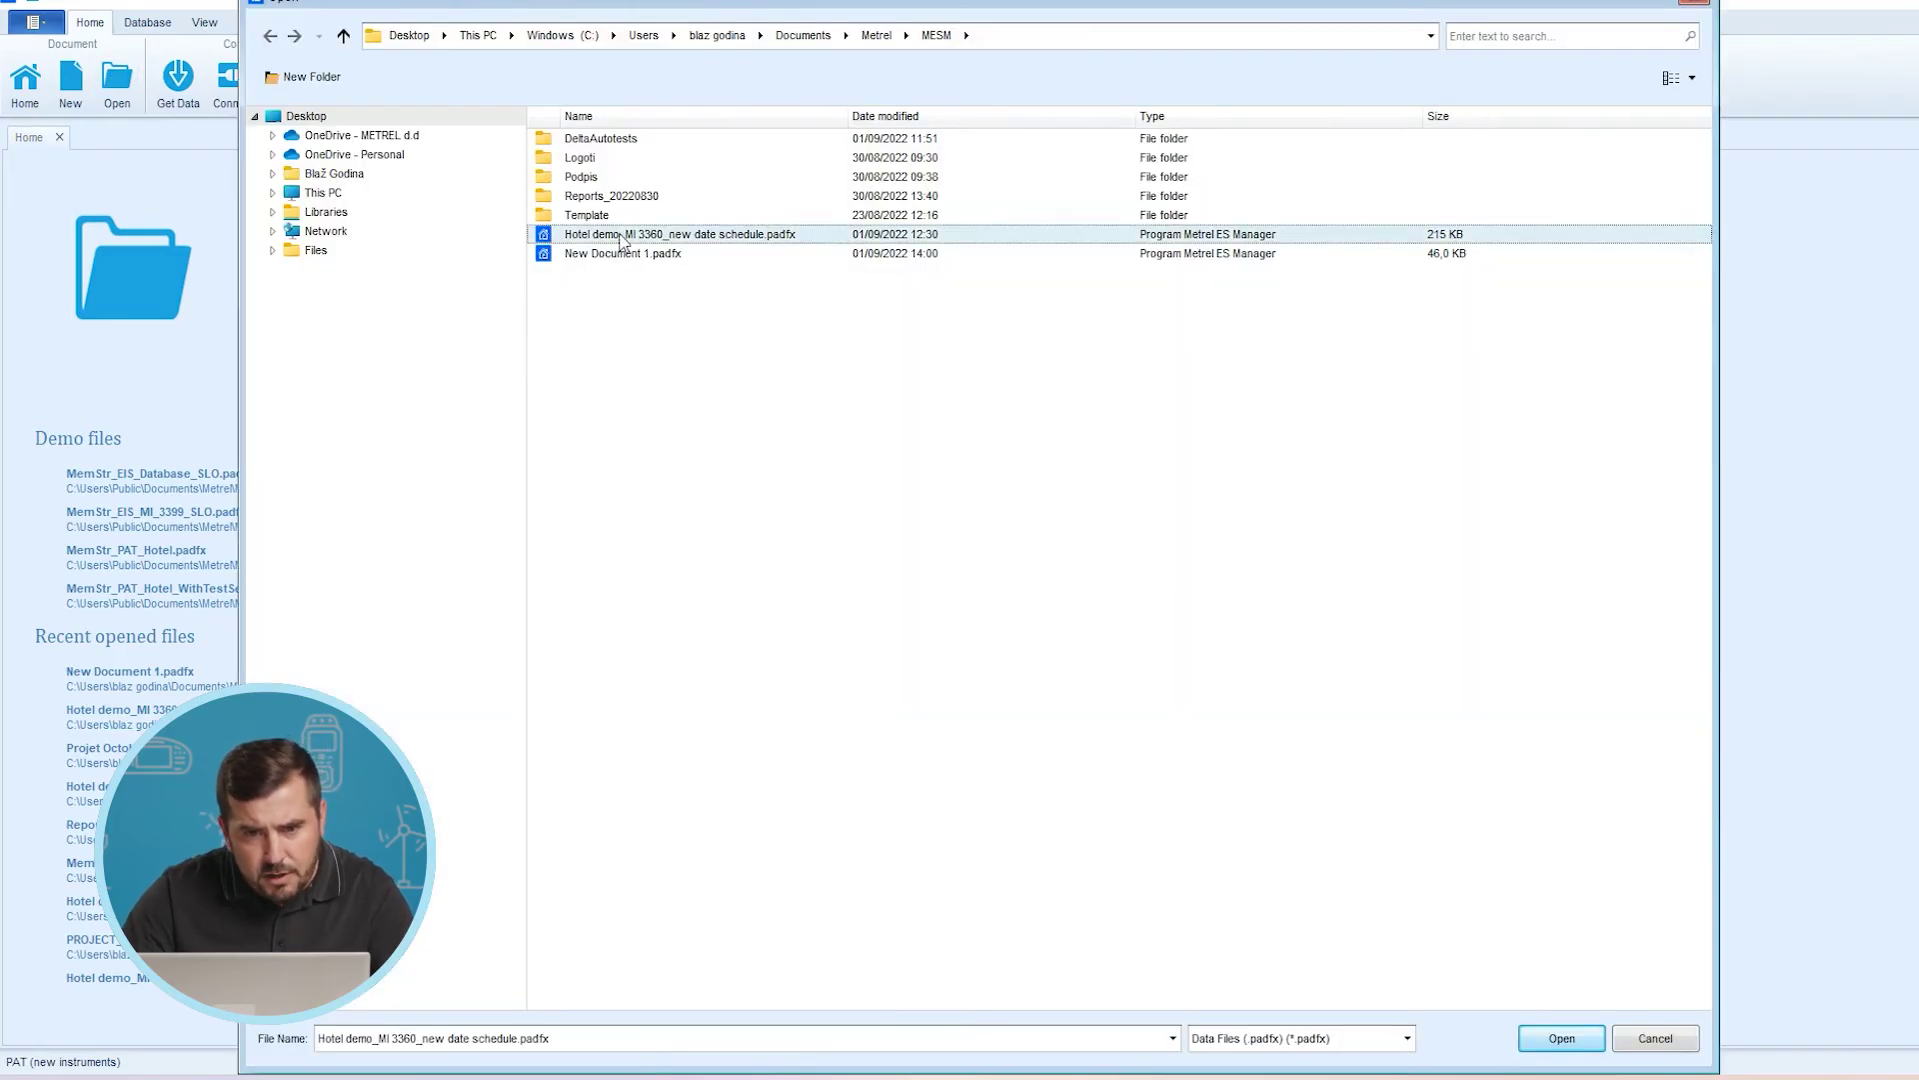
pyautogui.click(1563, 1042)
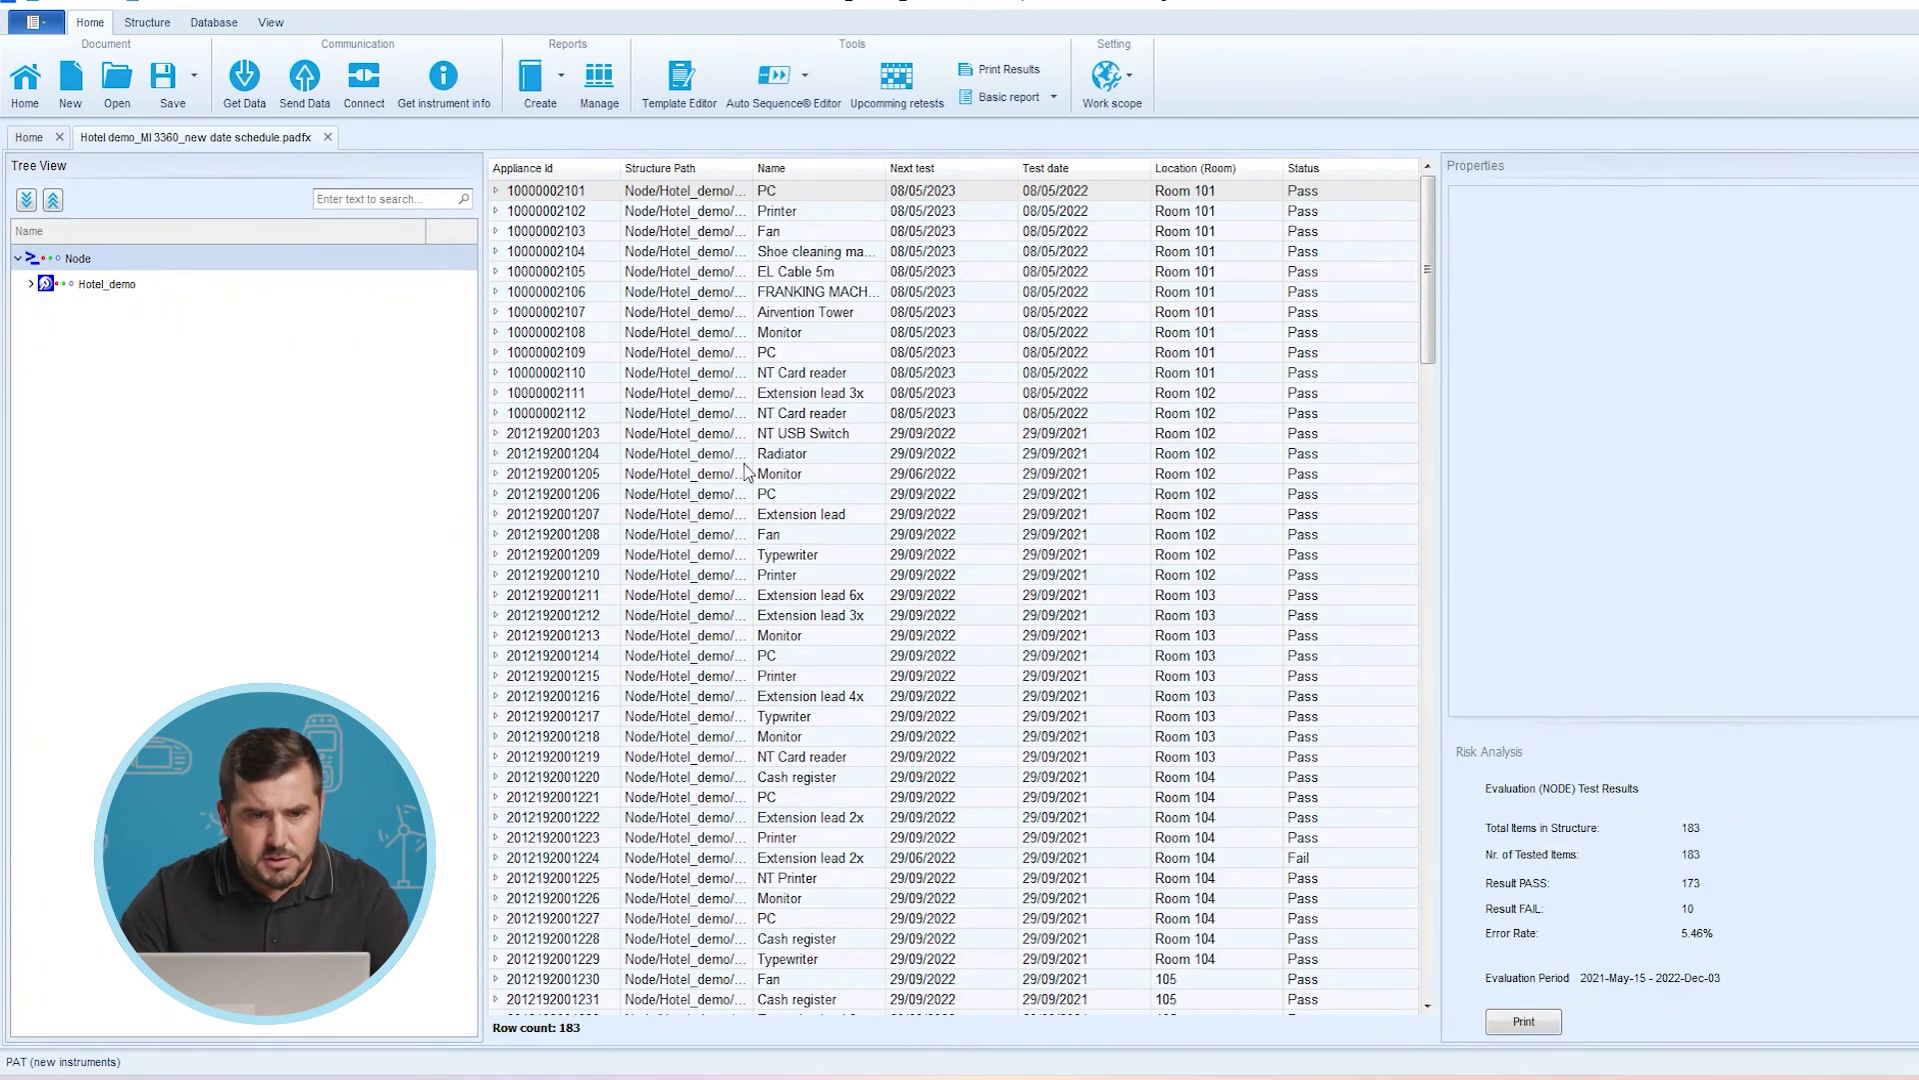
# Read the instrument's measurements over the COM port into the currently opened Hotel demo file.
pyautogui.click(242, 78)
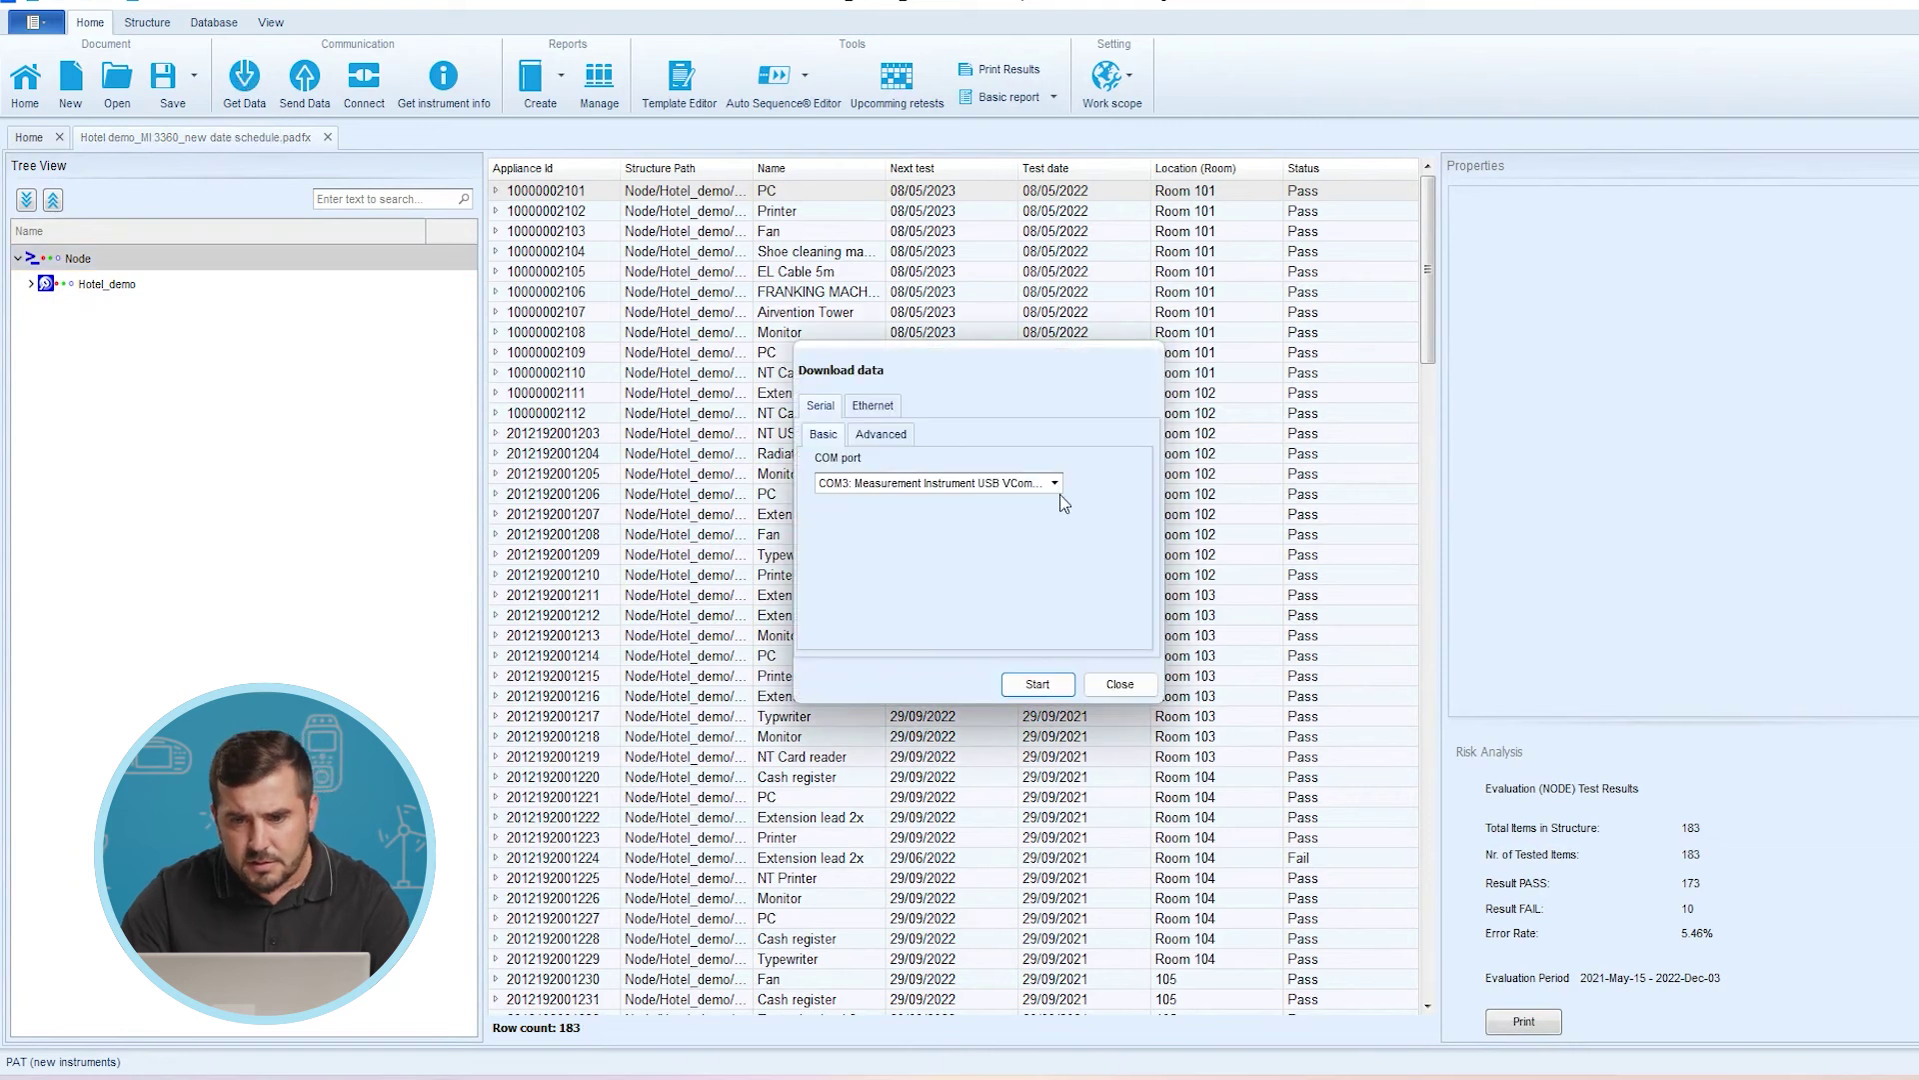
pyautogui.click(1037, 685)
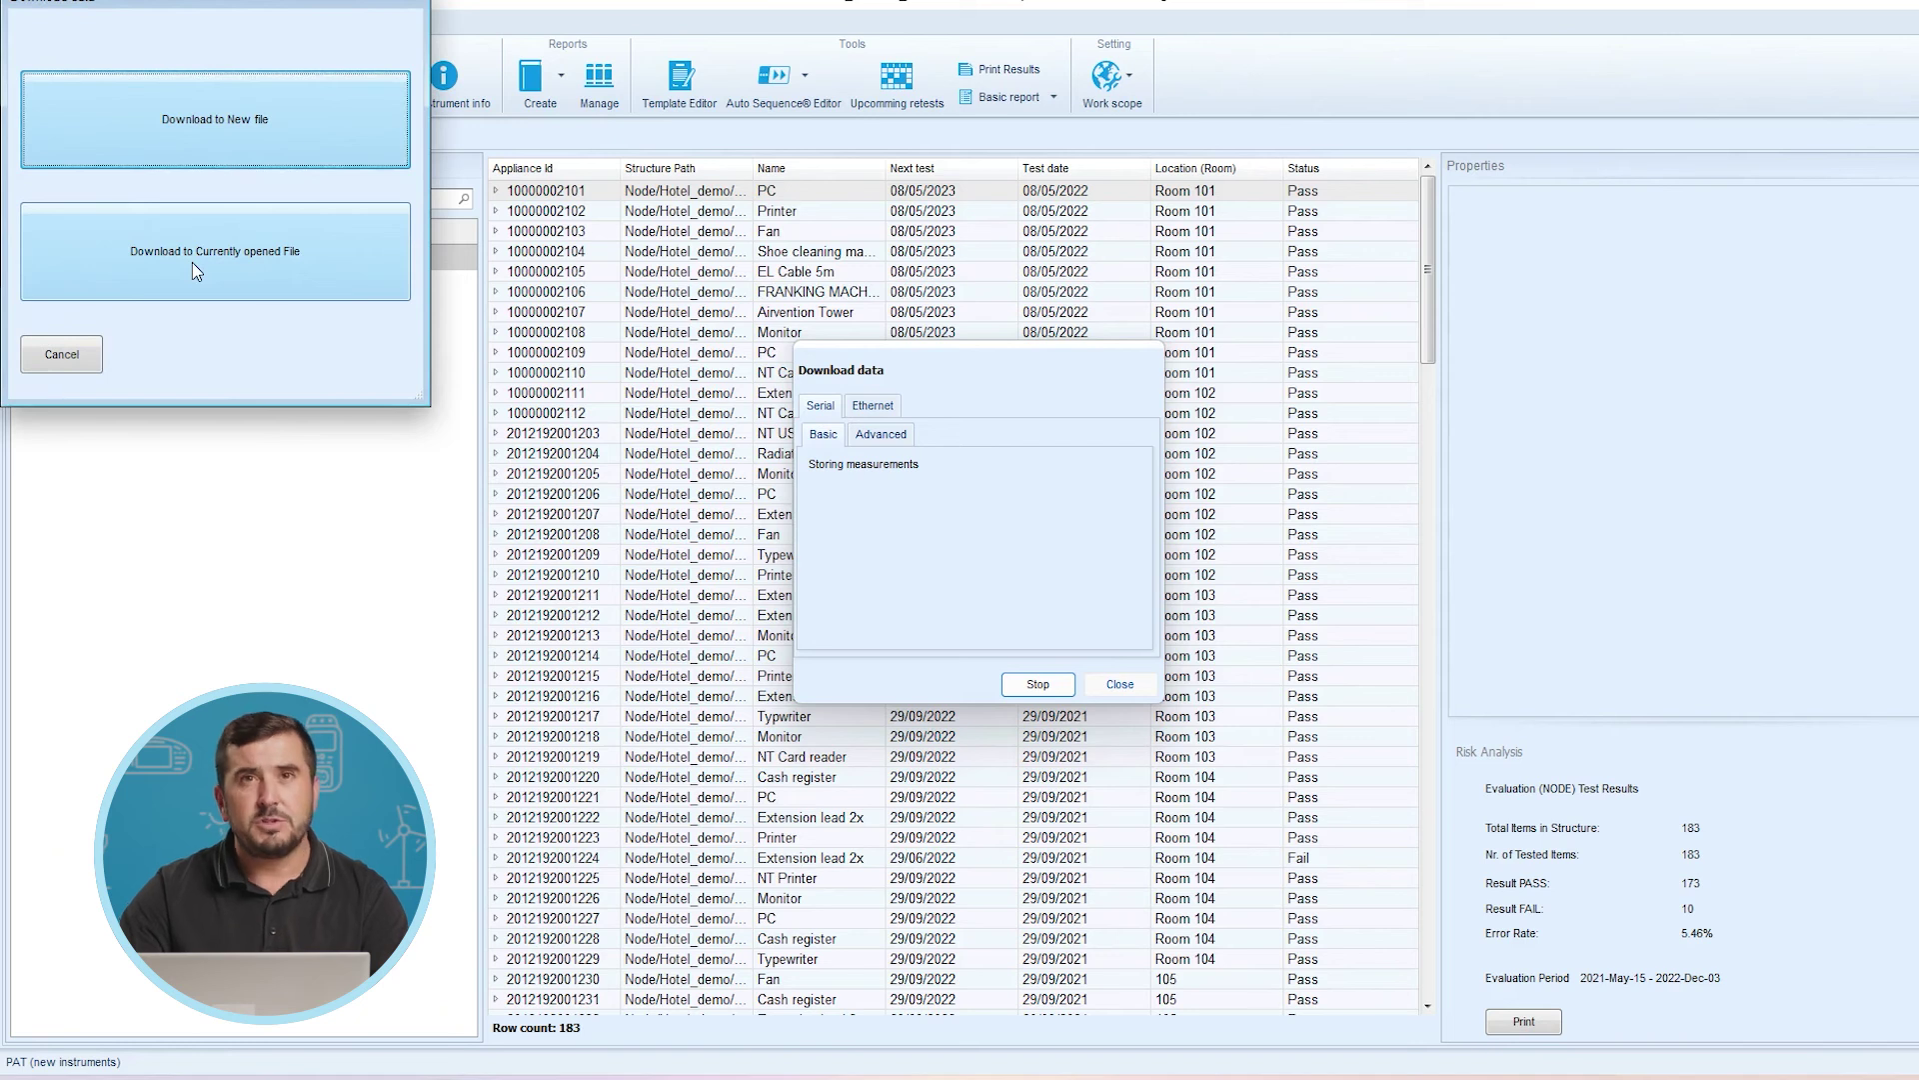
pyautogui.click(214, 252)
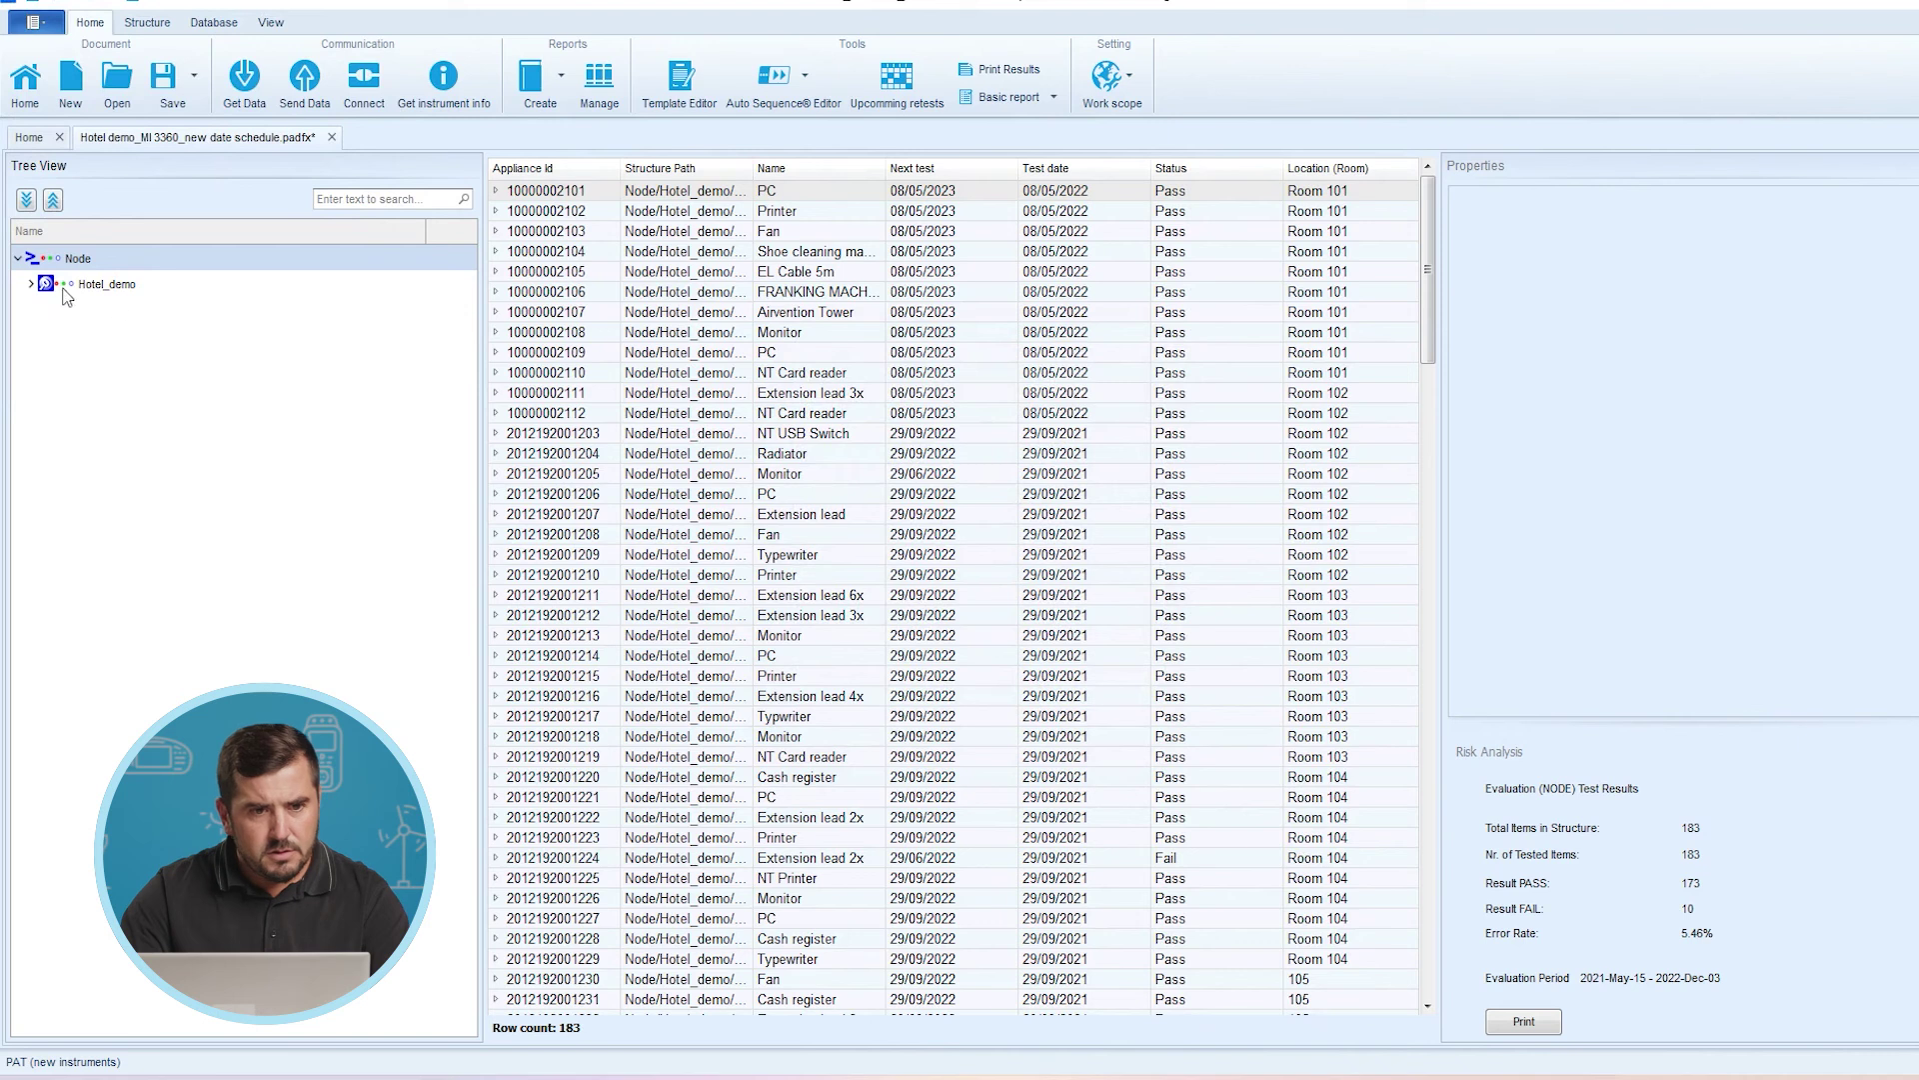
pyautogui.doubleClick(110, 285)
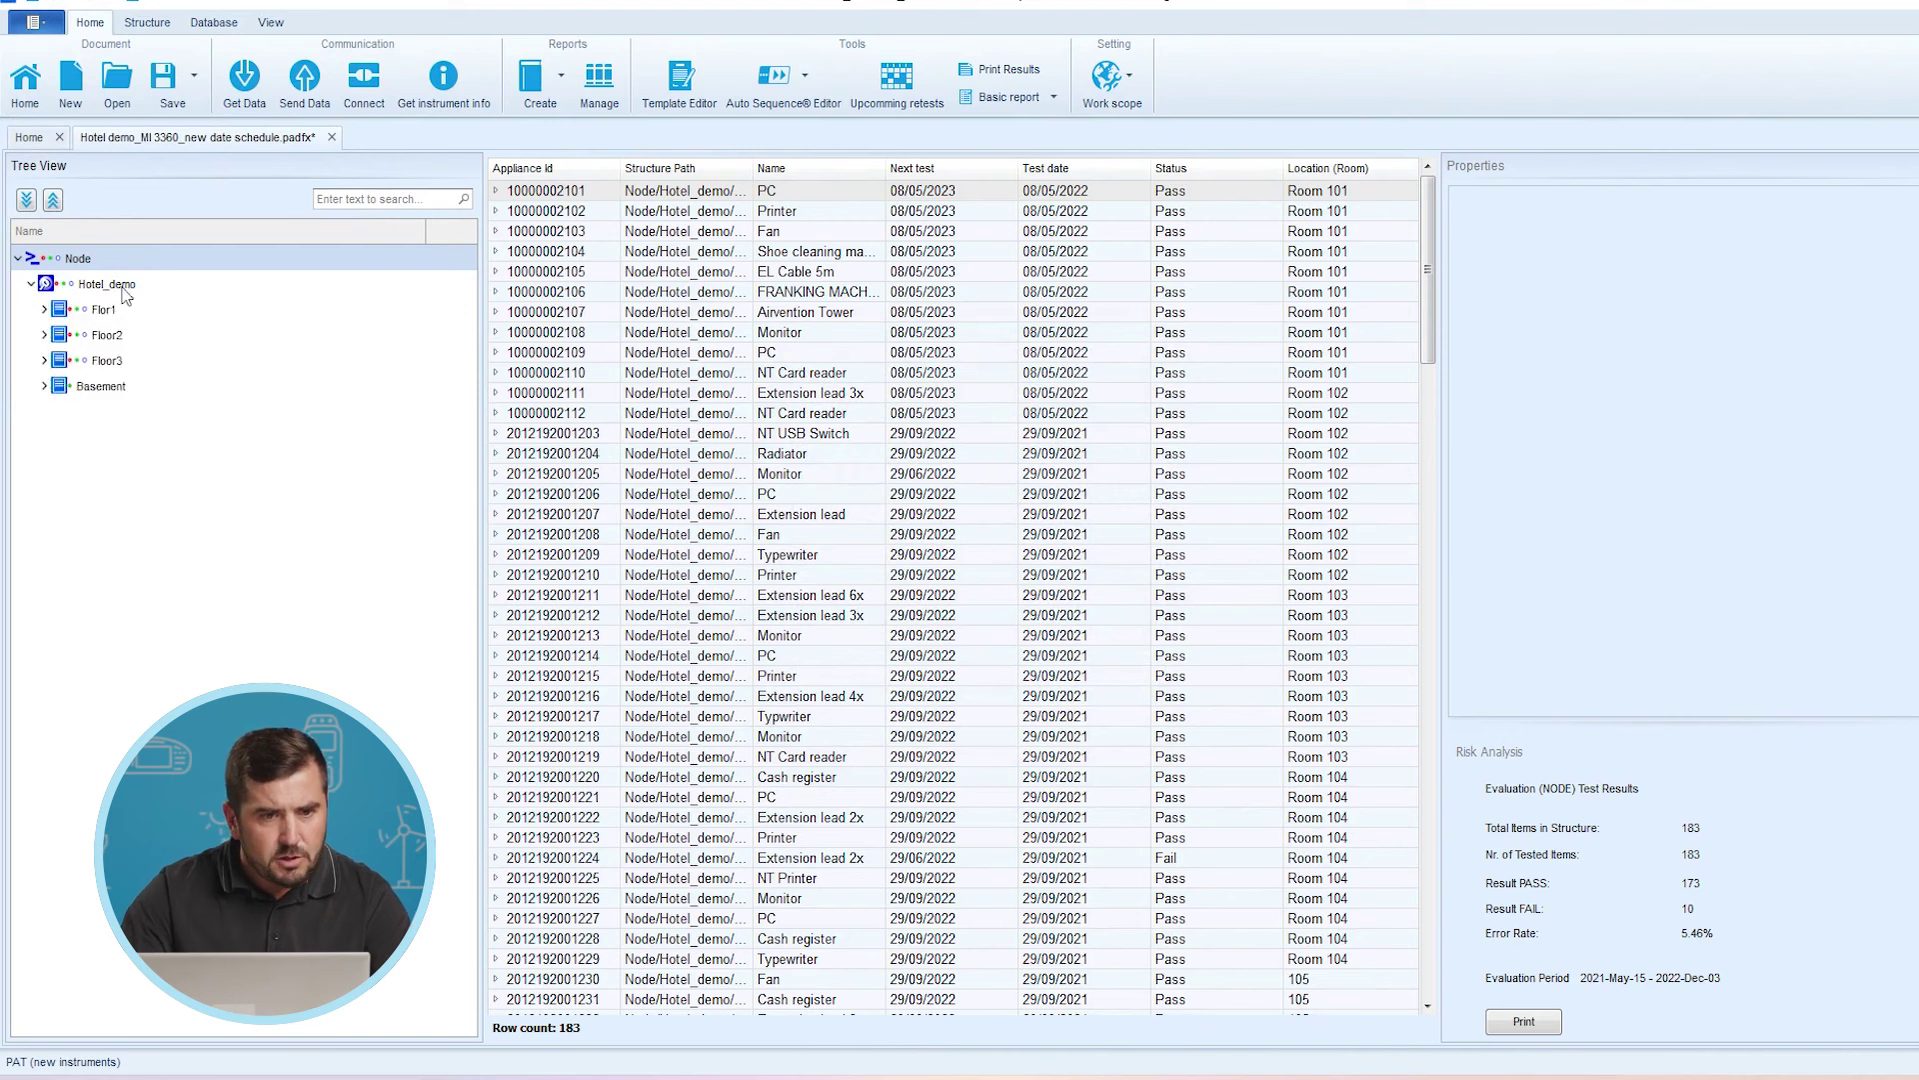
pyautogui.click(43, 387)
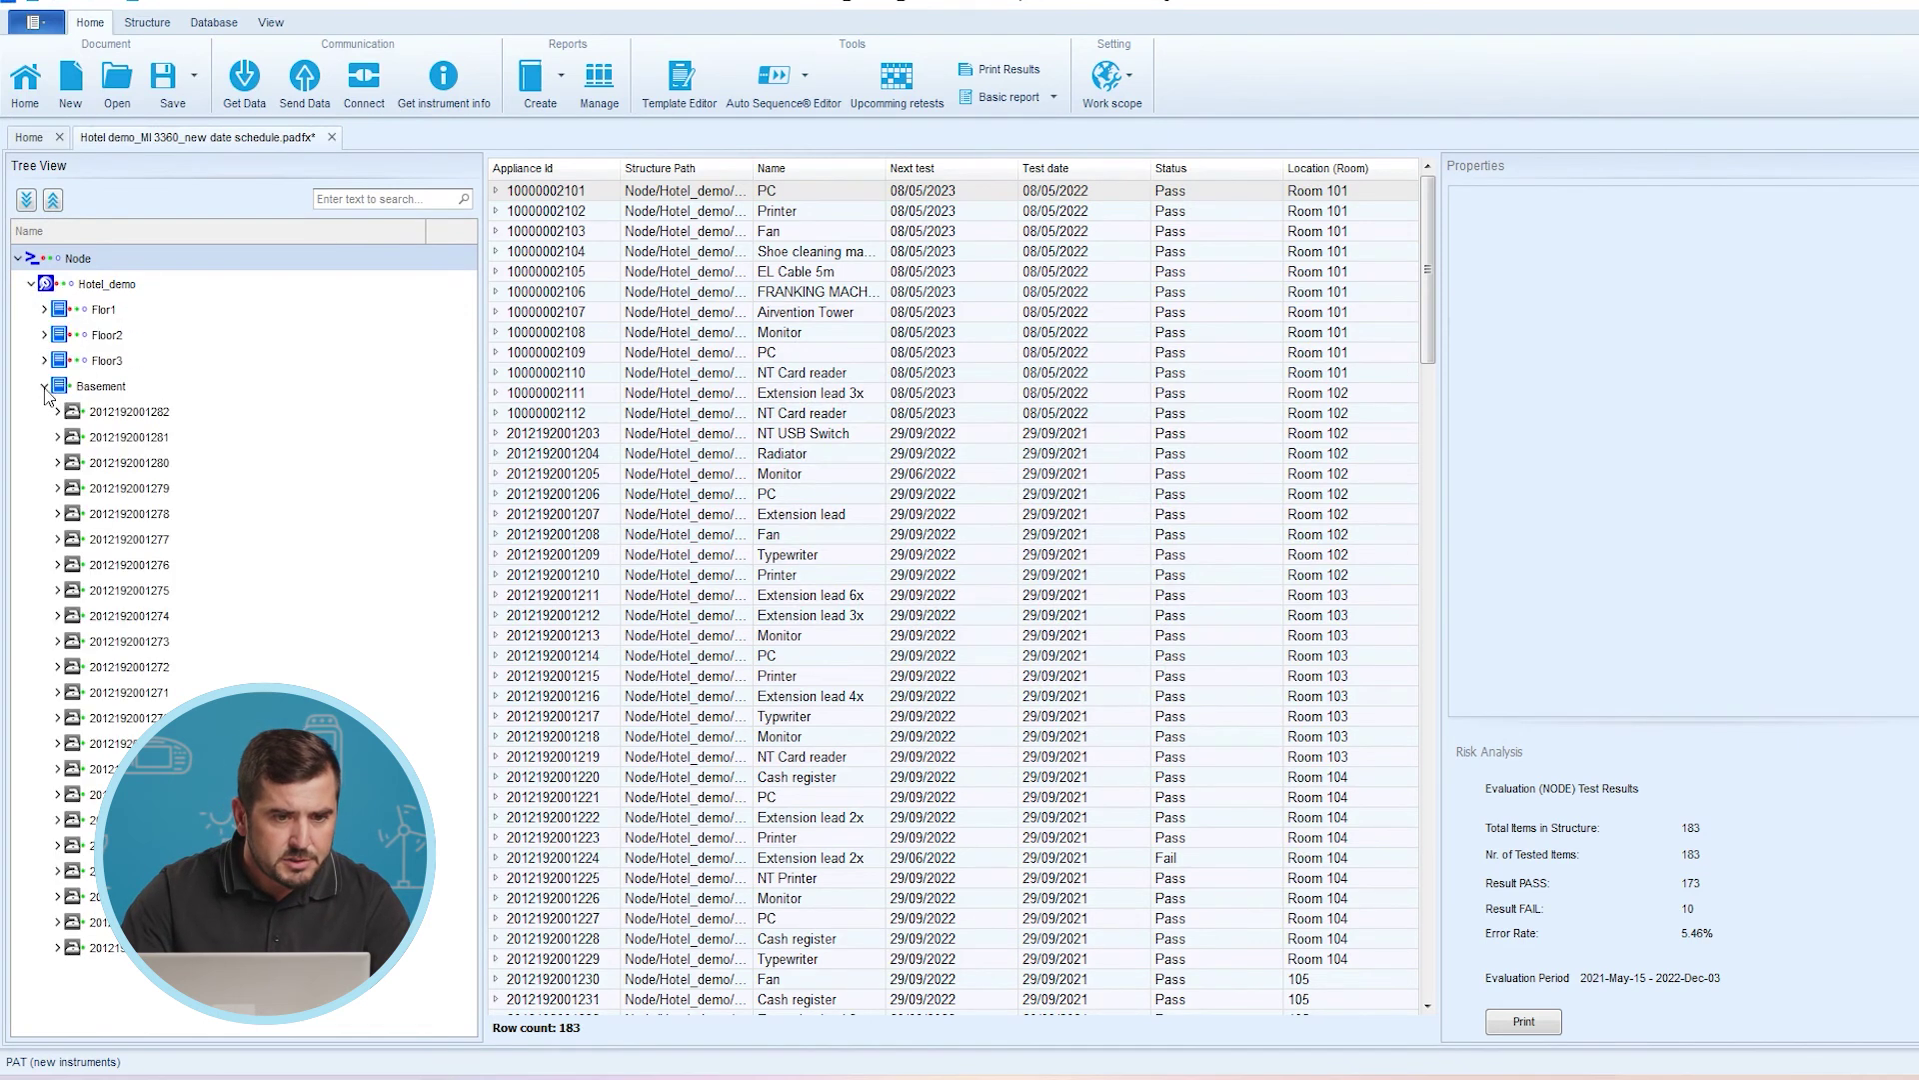
pyautogui.click(100, 388)
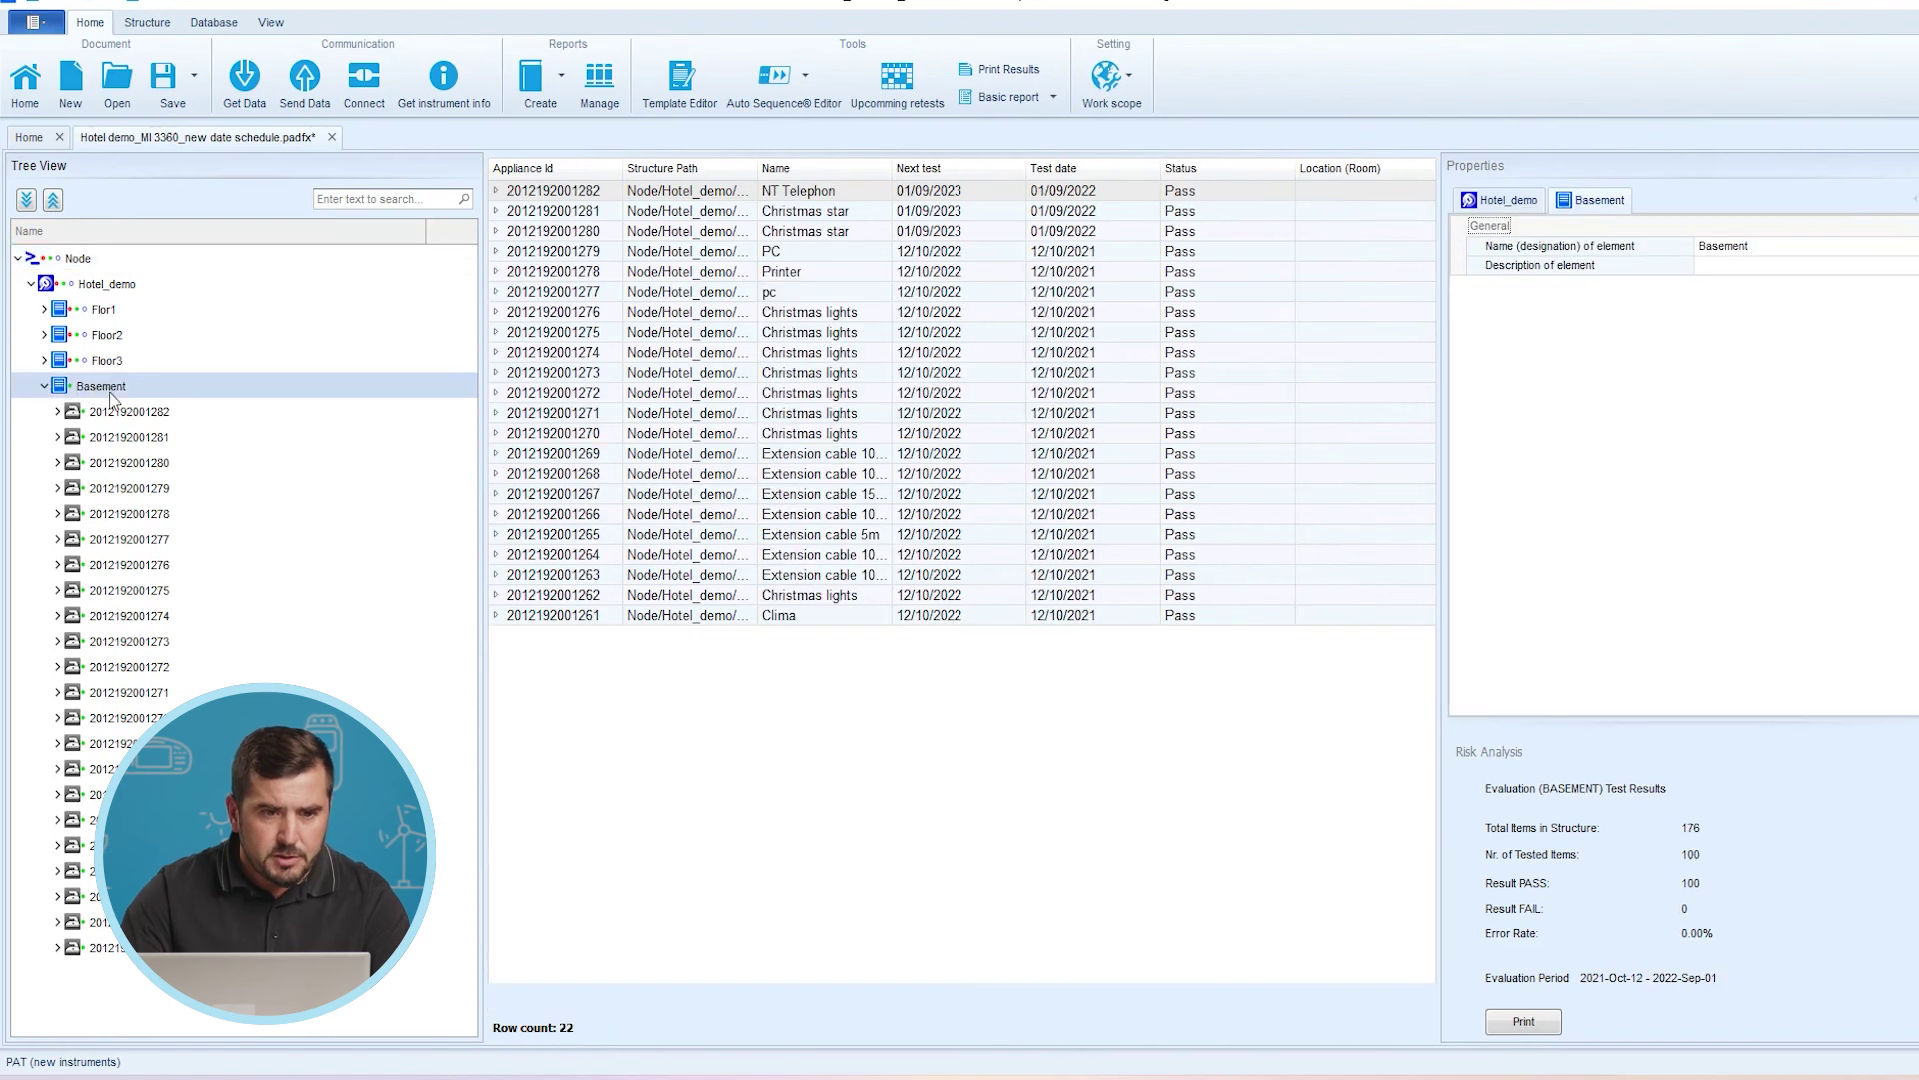
pyautogui.click(100, 415)
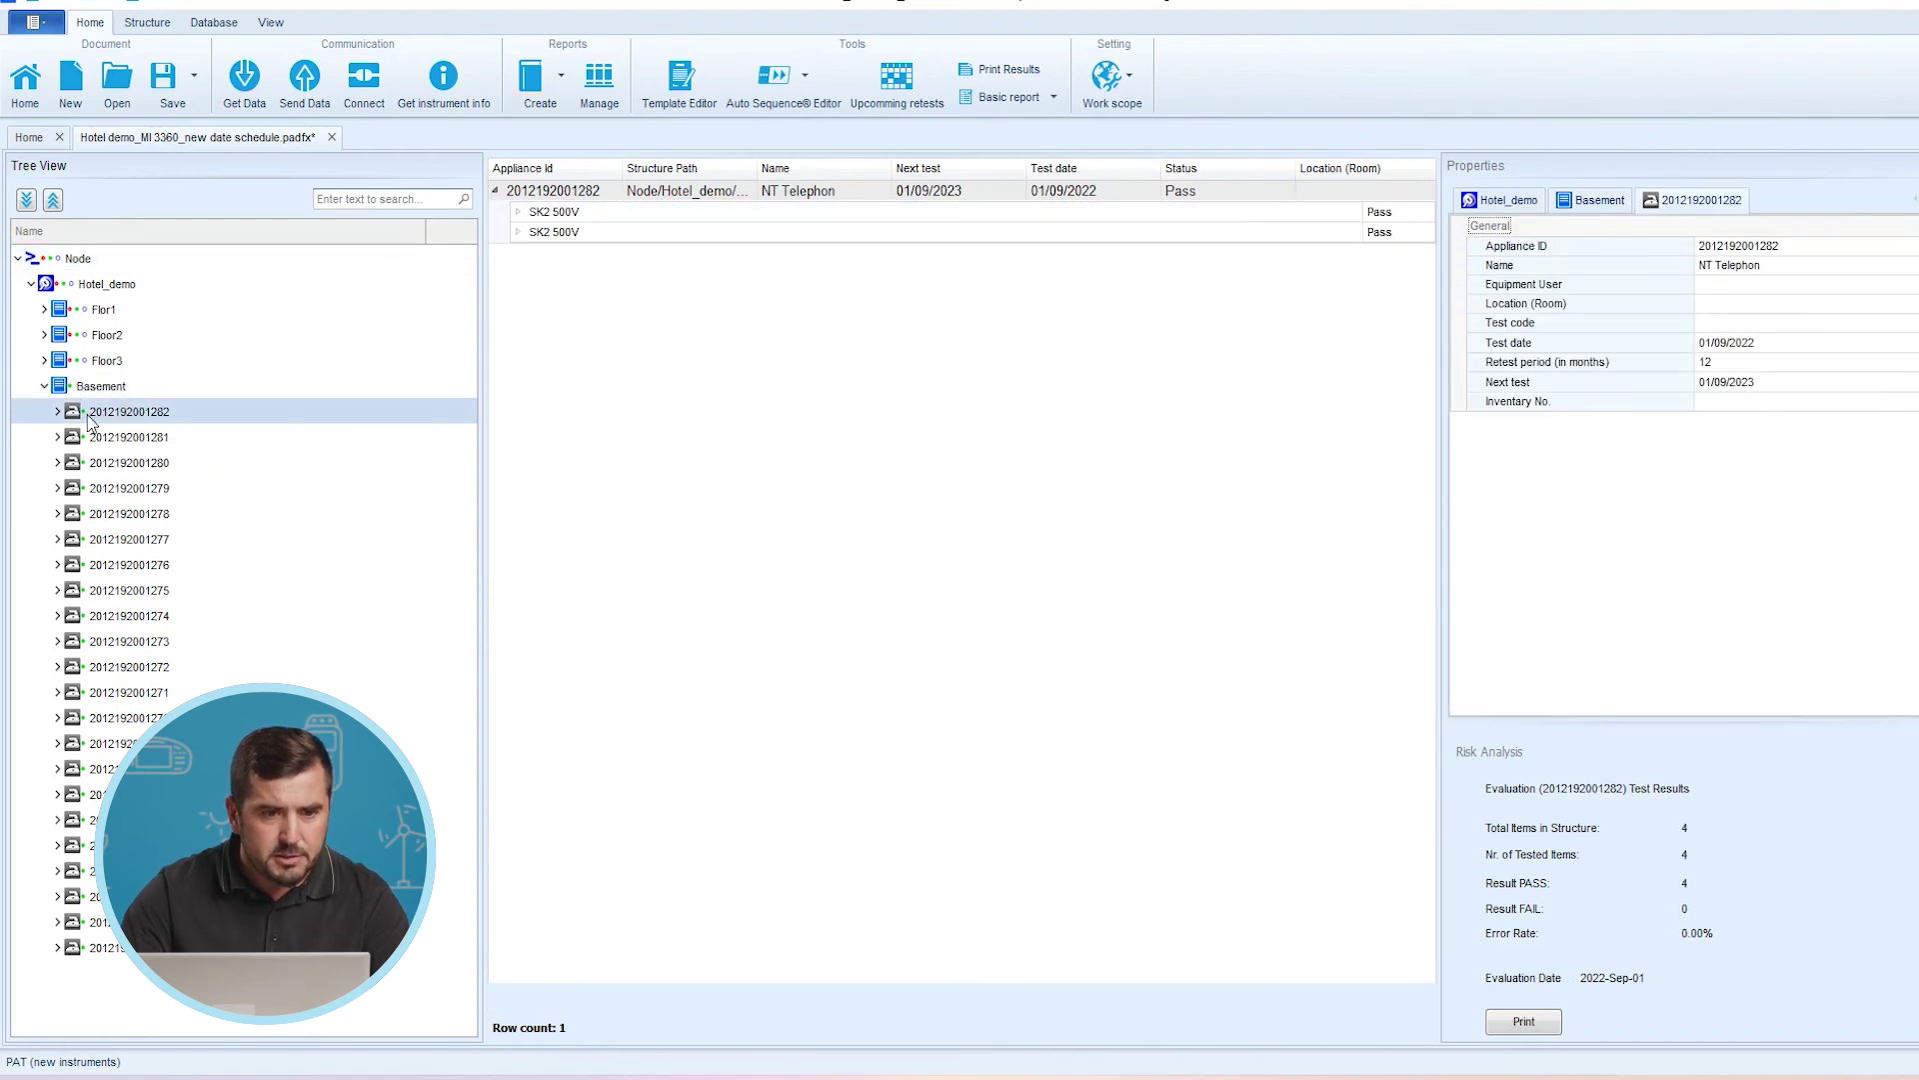
pyautogui.click(58, 411)
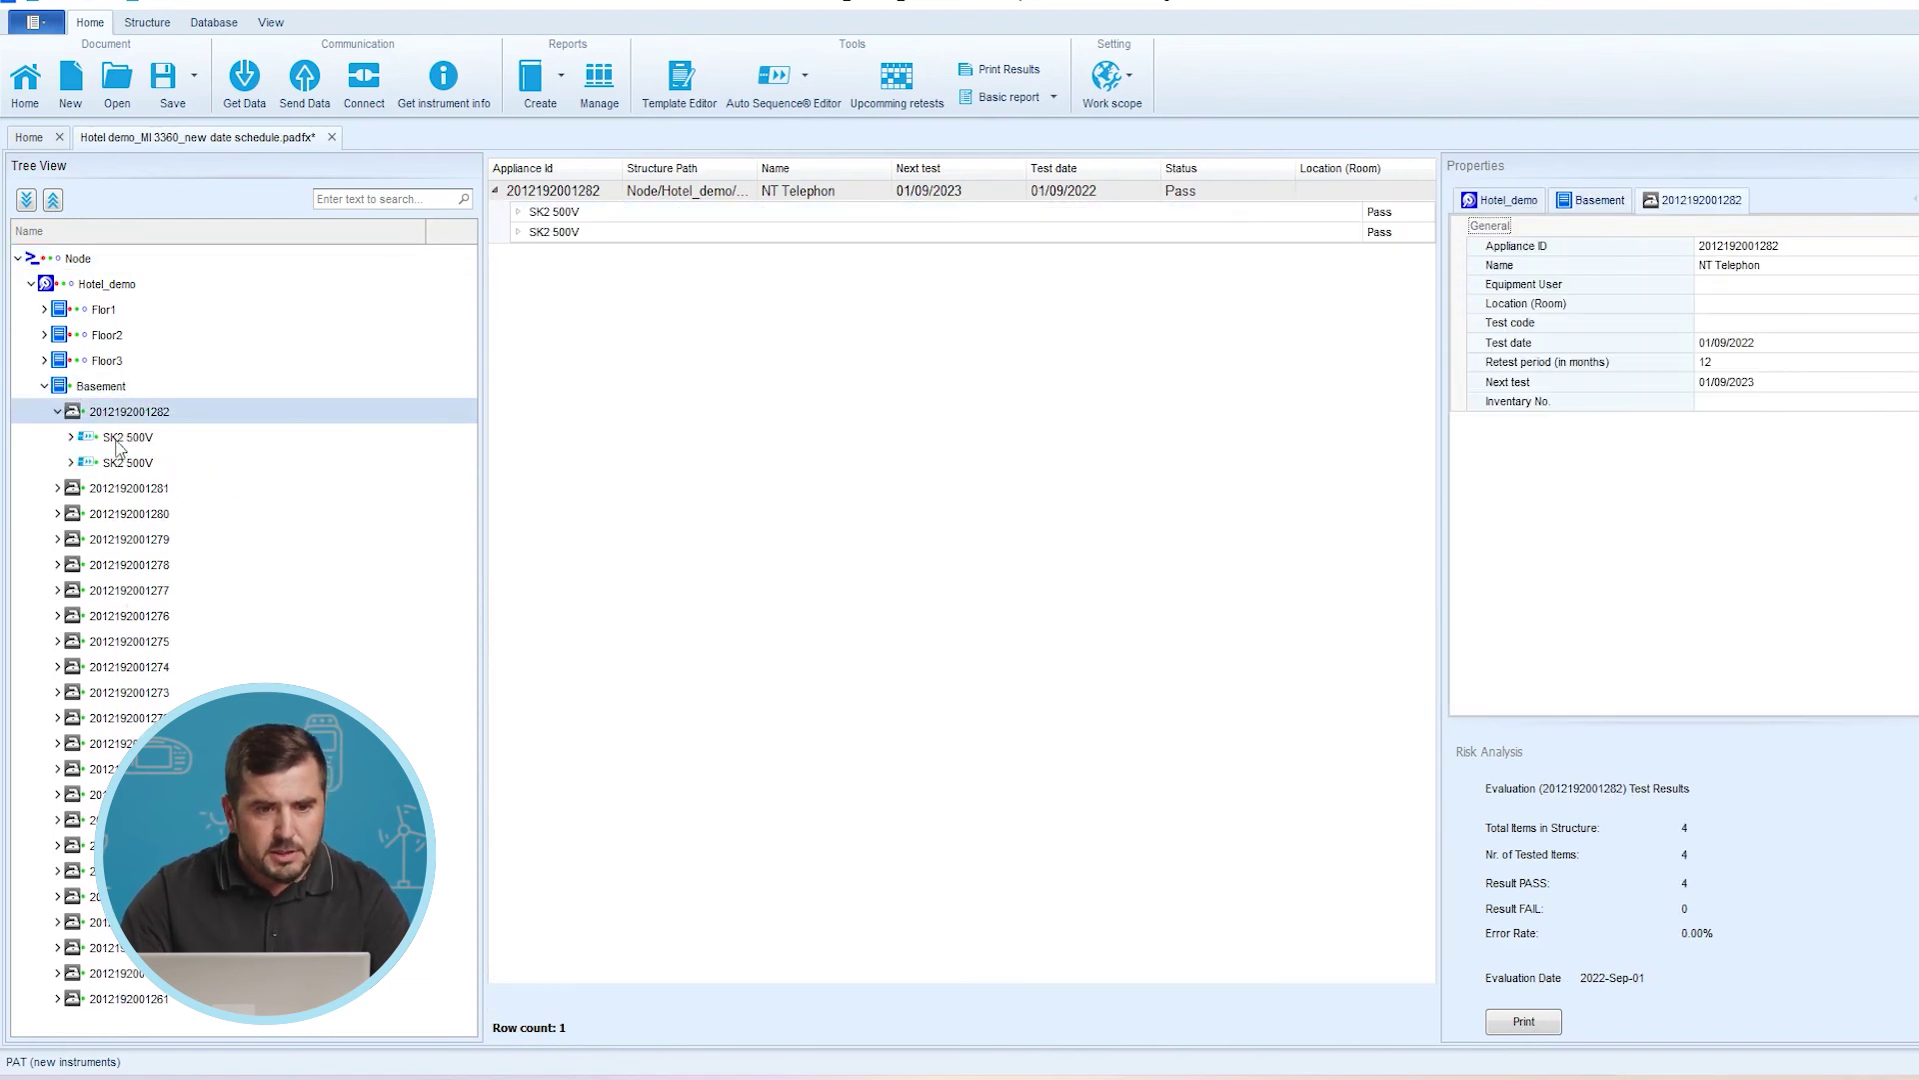
# Expand both SK2 500V tests and compare their passed results, ending on the second.
pyautogui.click(91, 440)
pyautogui.click(72, 438)
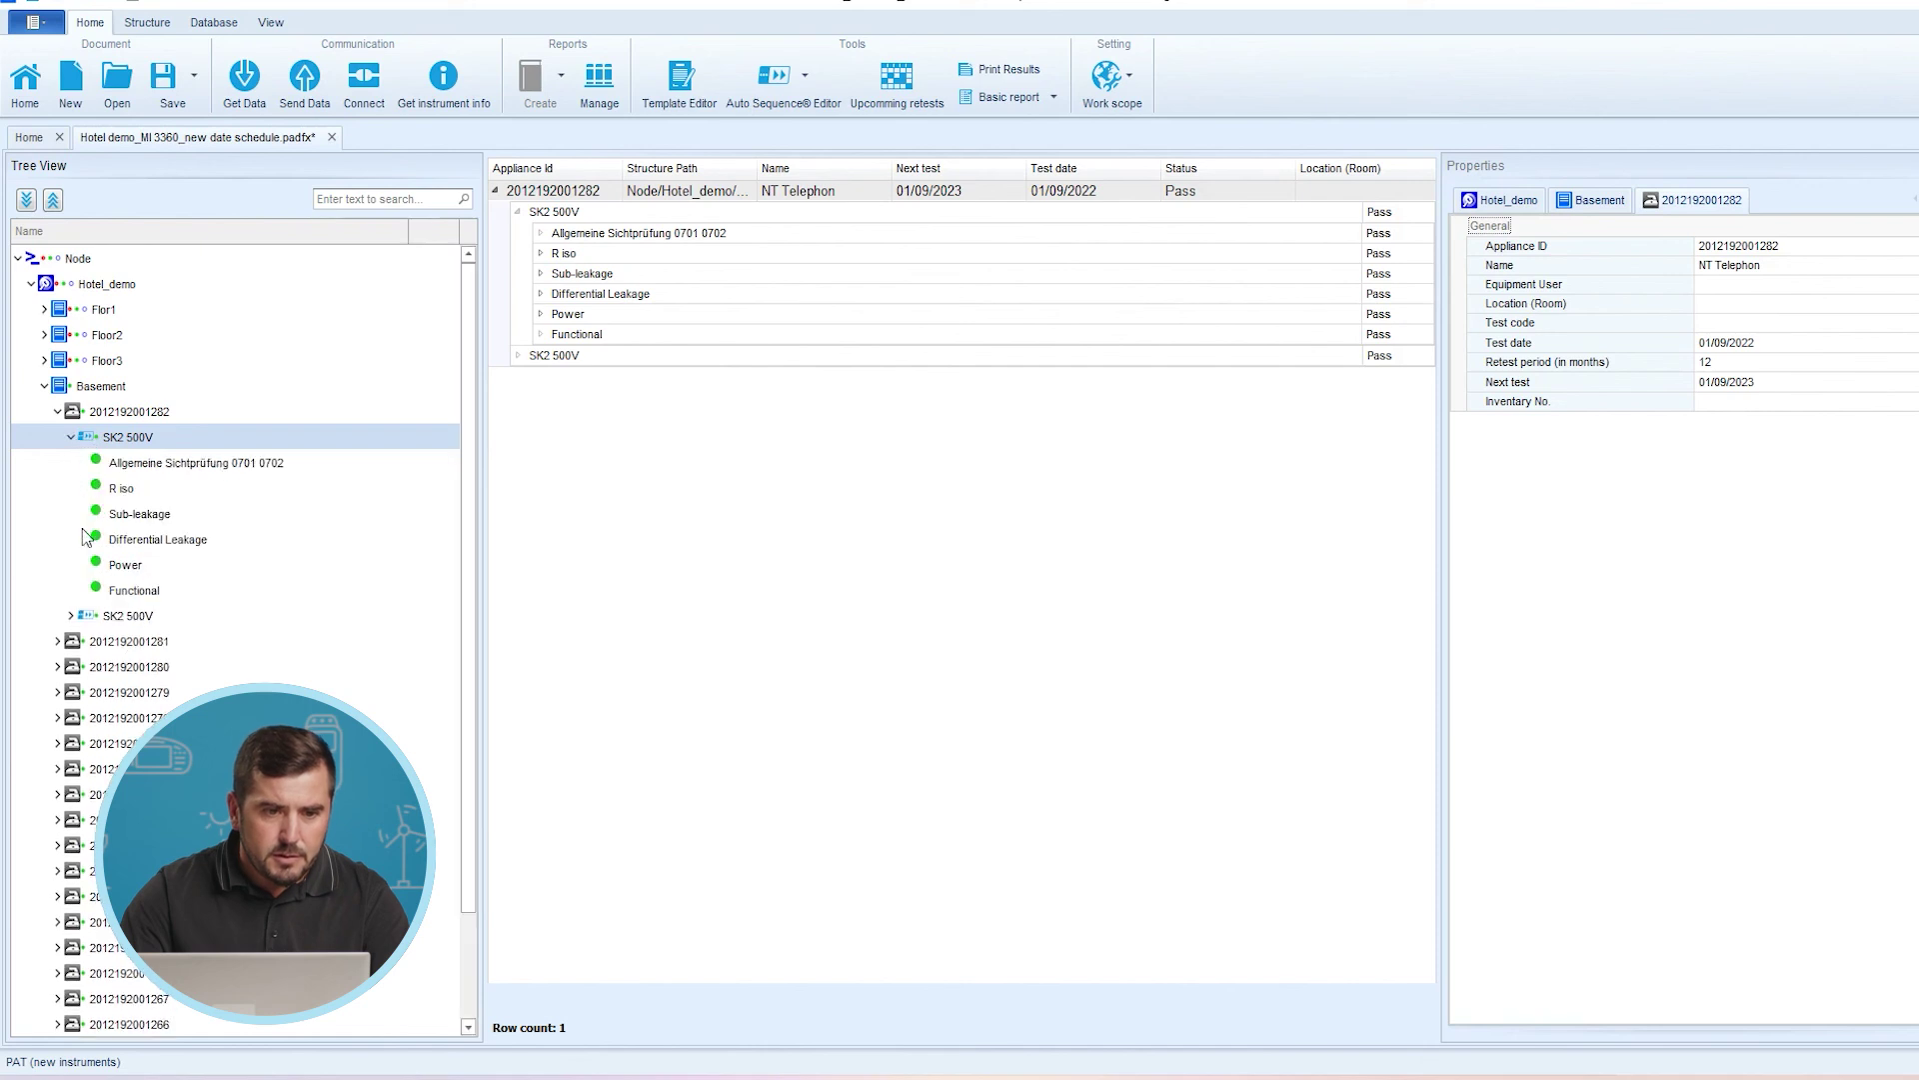
pyautogui.click(71, 617)
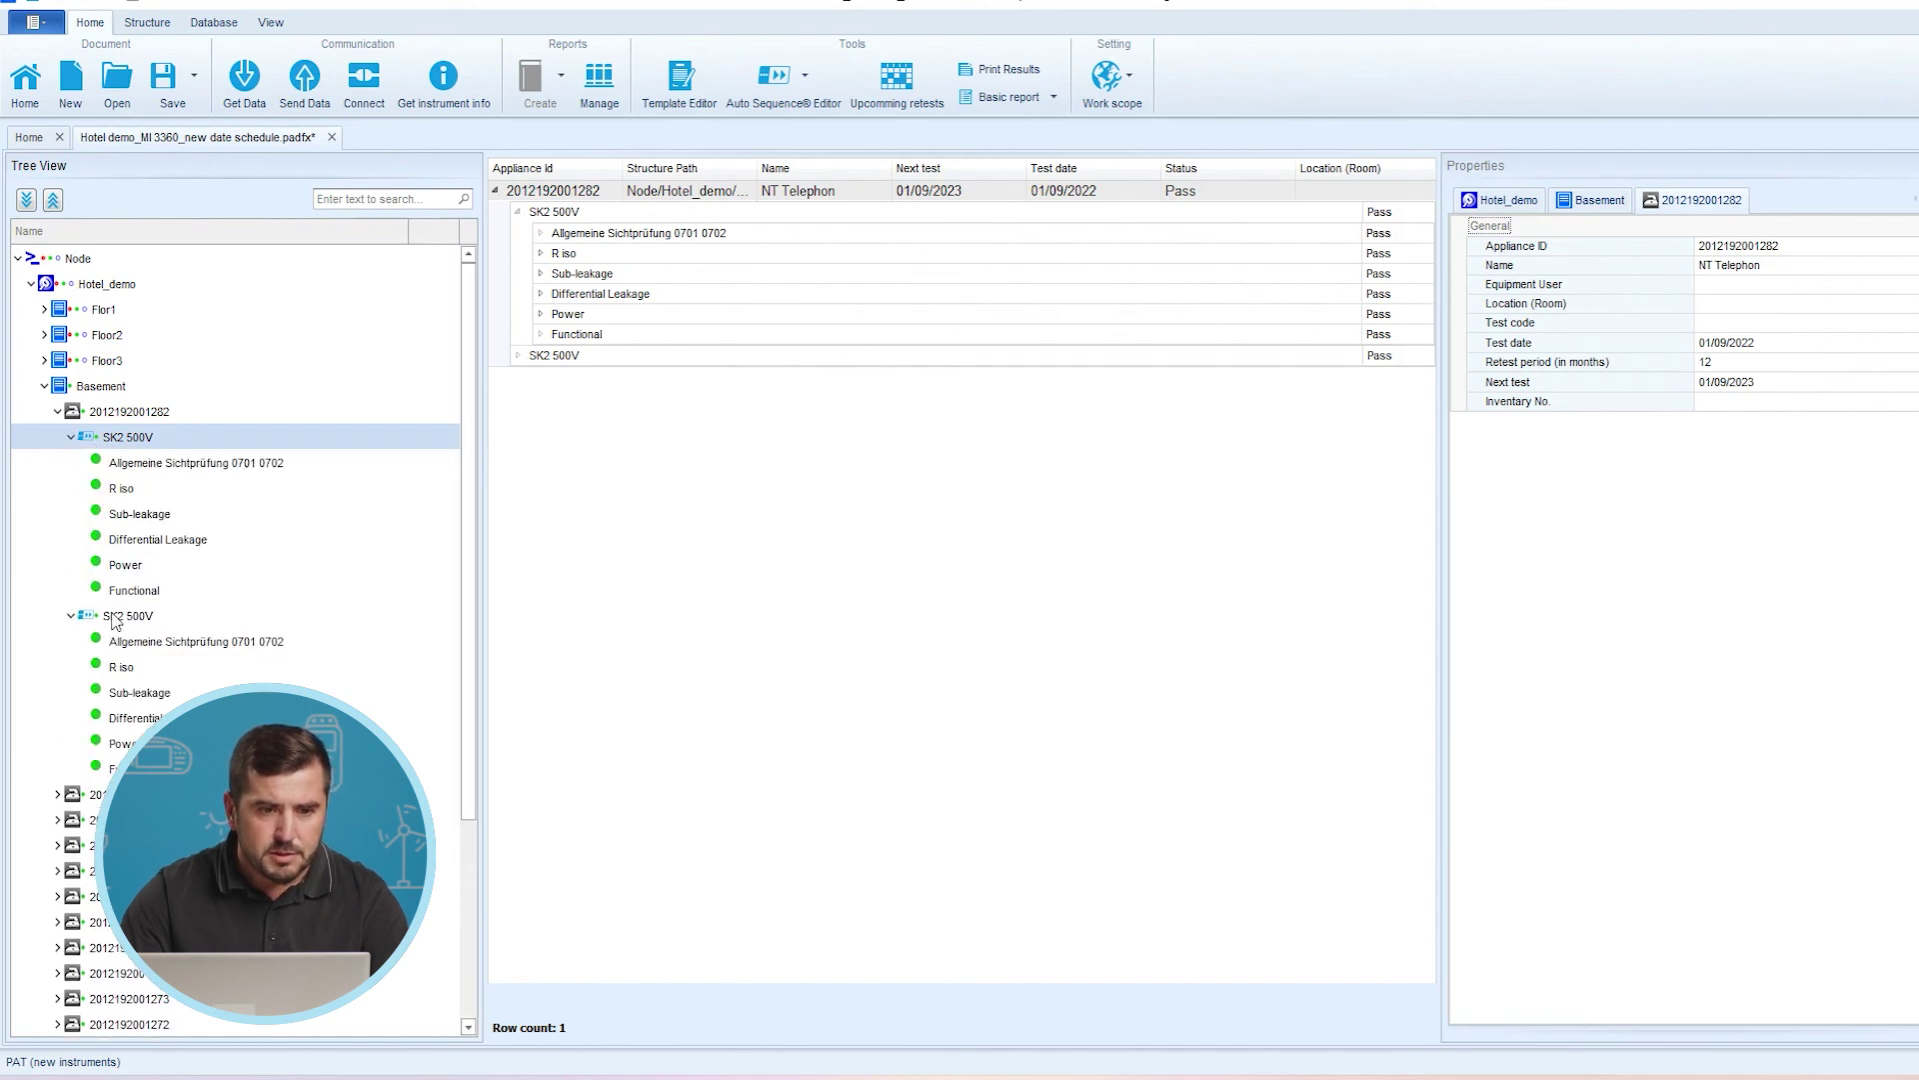
pyautogui.click(115, 619)
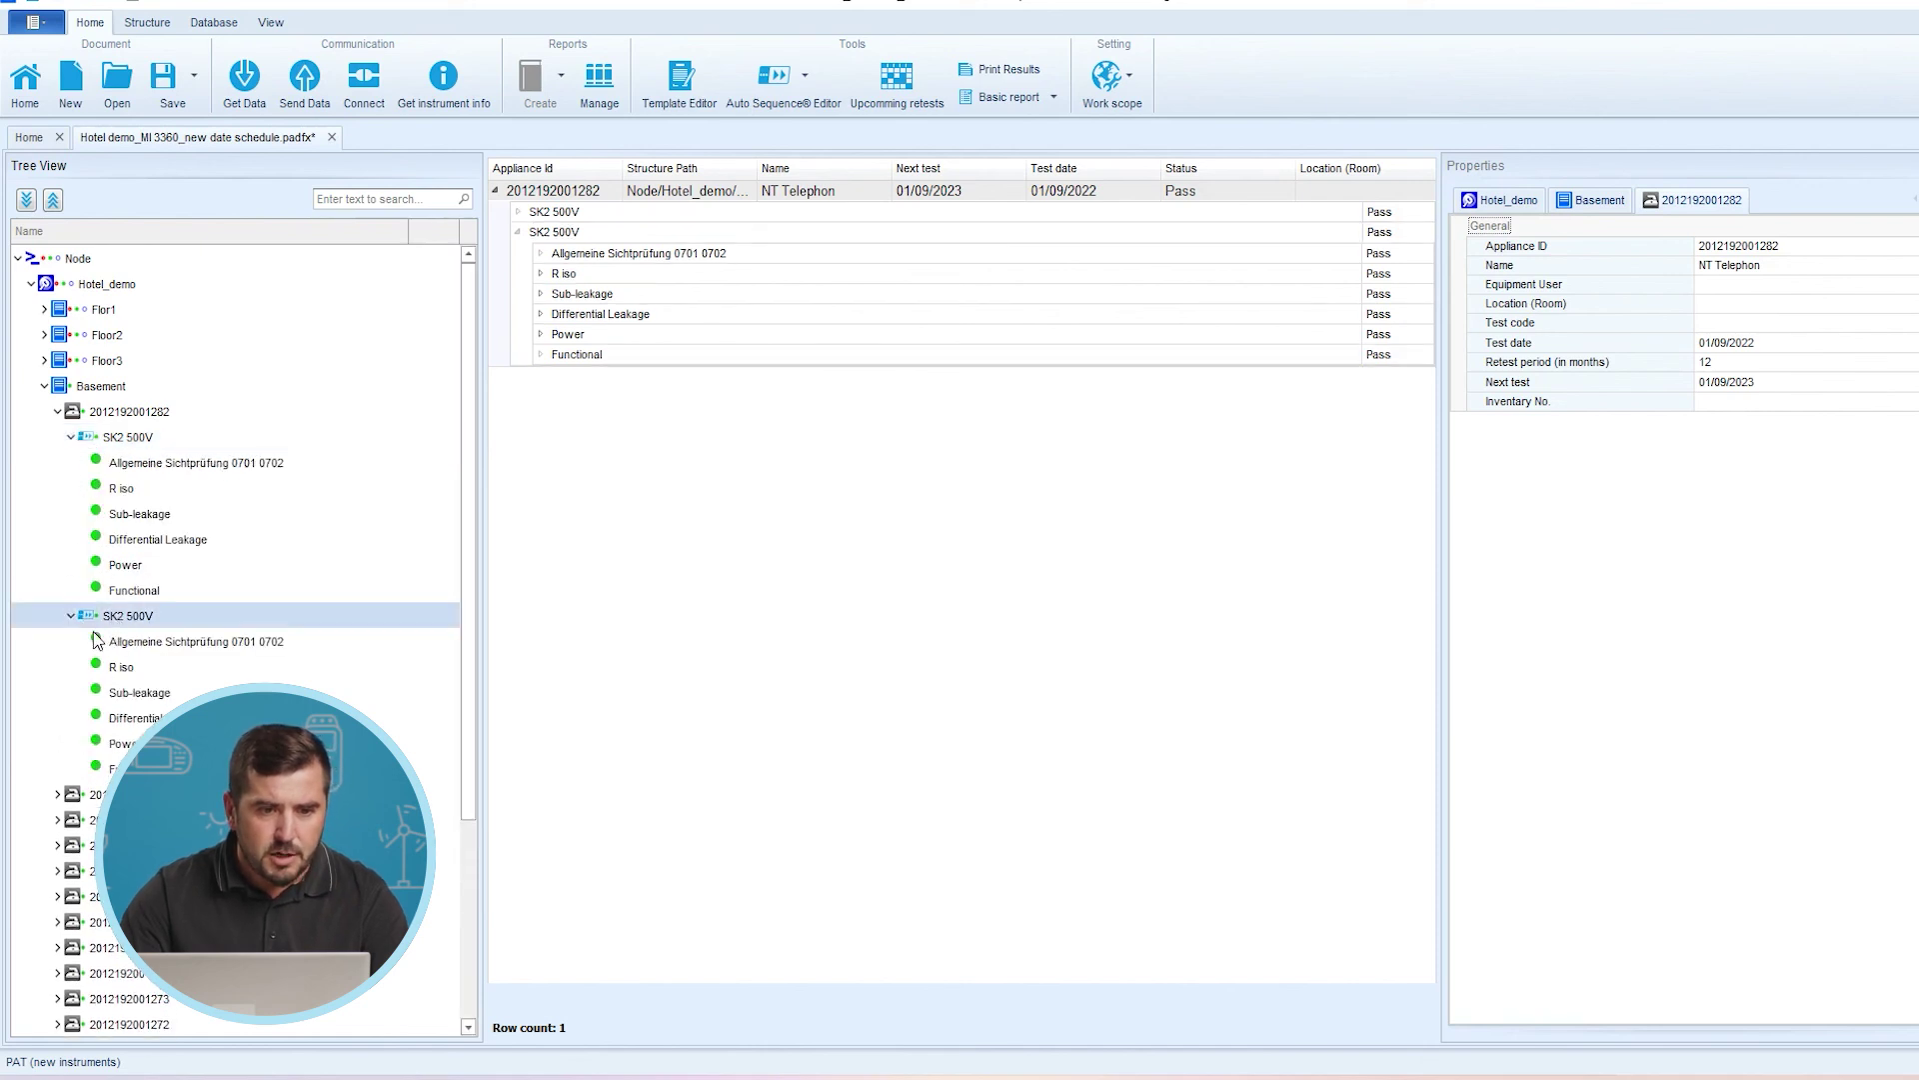
pyautogui.click(118, 440)
pyautogui.click(145, 617)
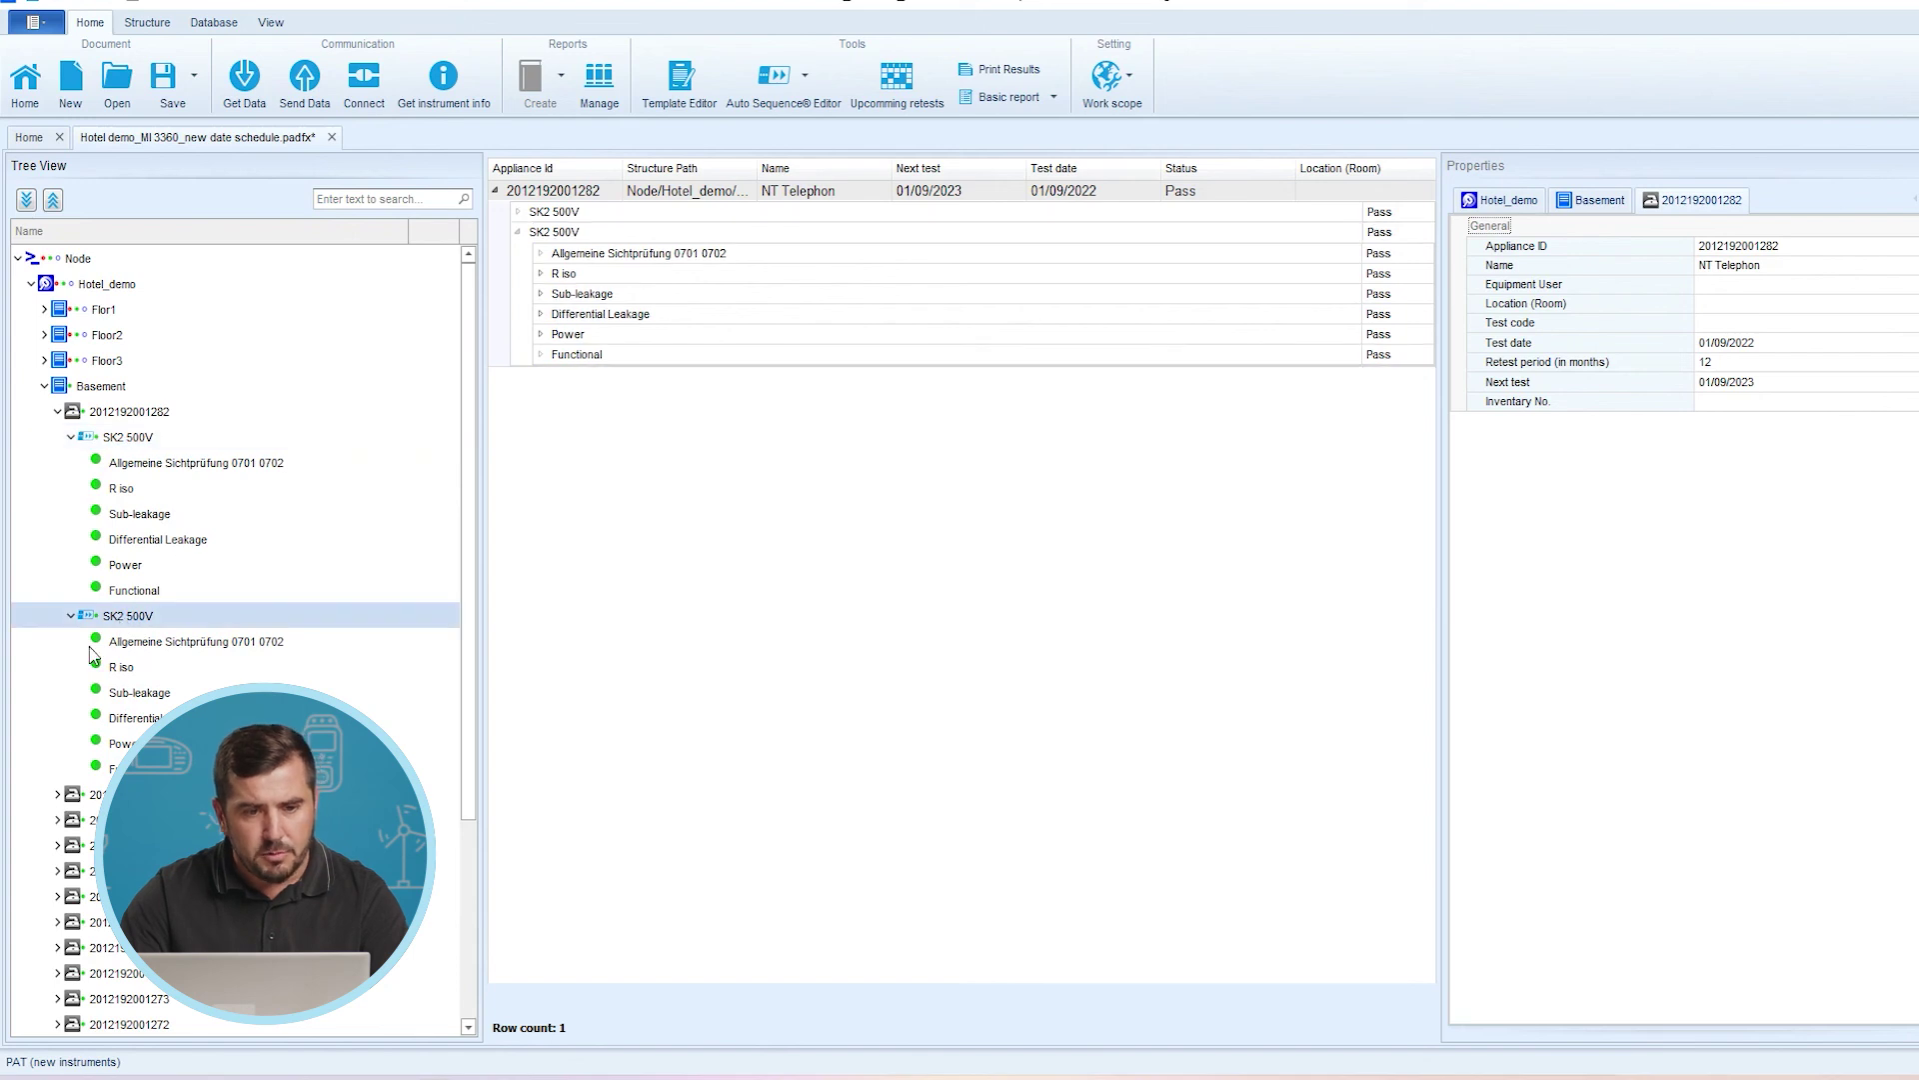